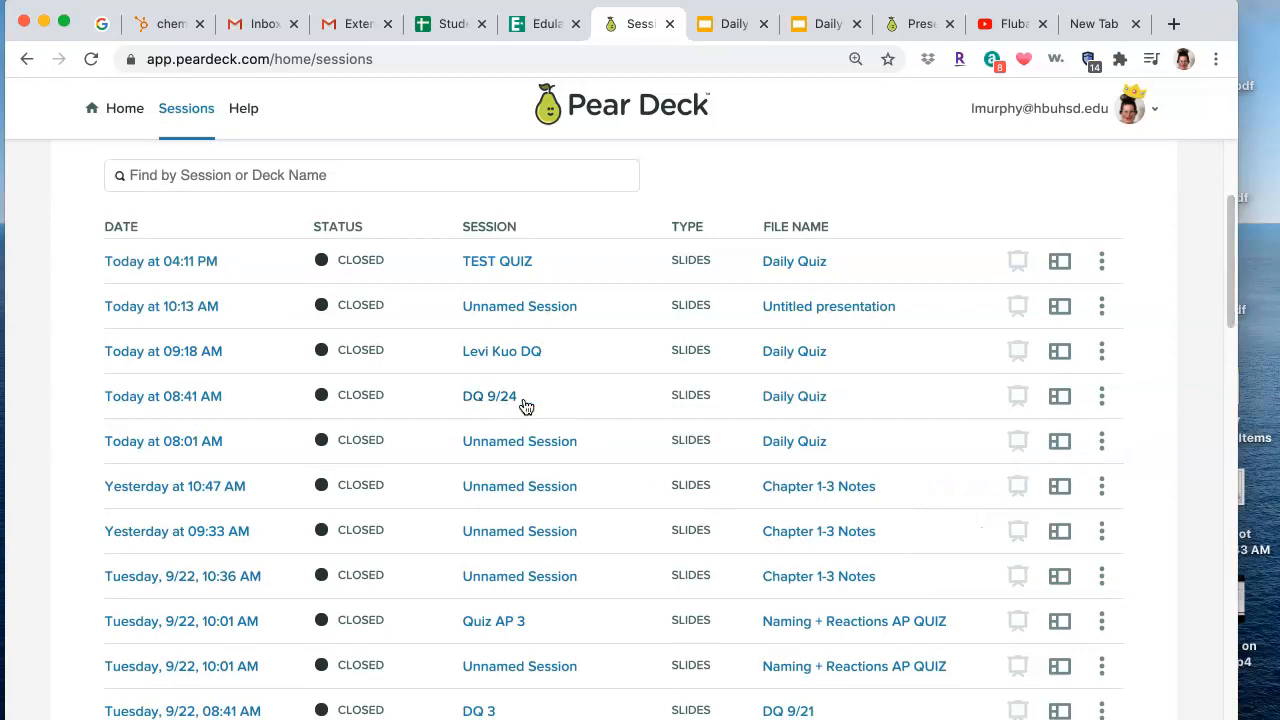
Step: Export the DQ 9/24 session's responses to a spreadsheet and try to switch to the personal Google account
{"action": "left_click", "coordinate": [1100, 398]}
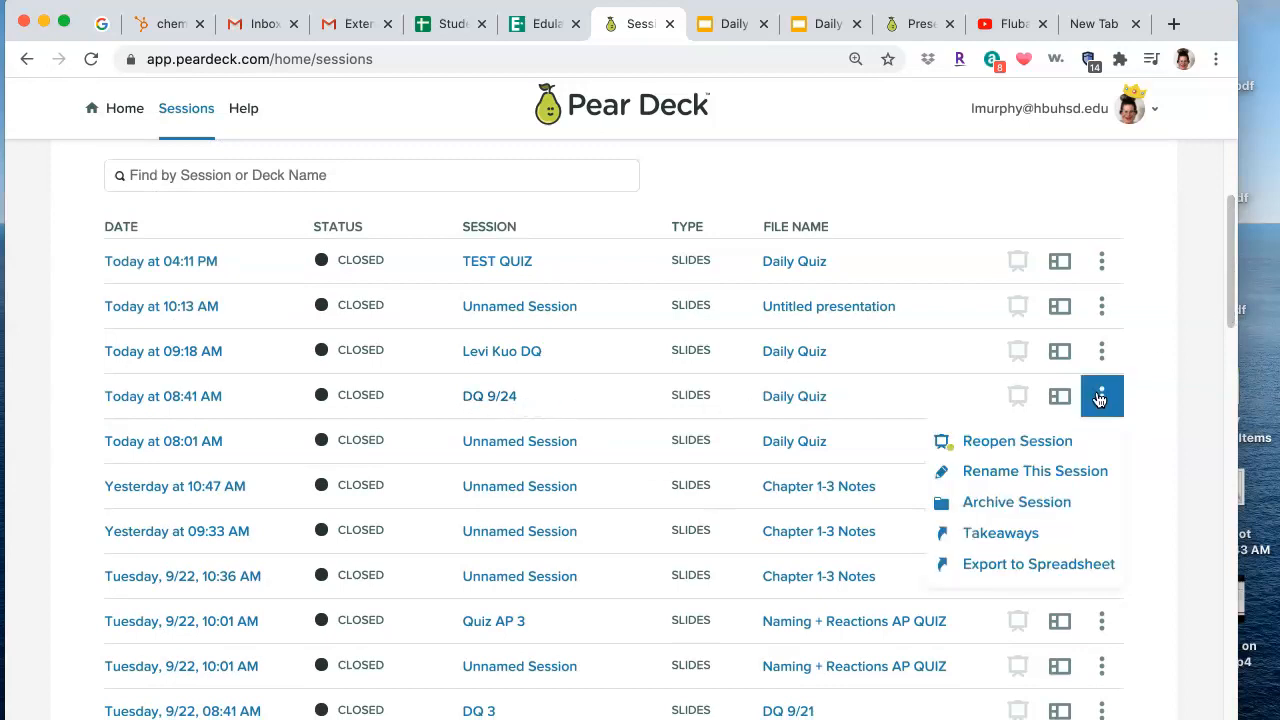
{"action": "left_click", "coordinate": [1072, 575]}
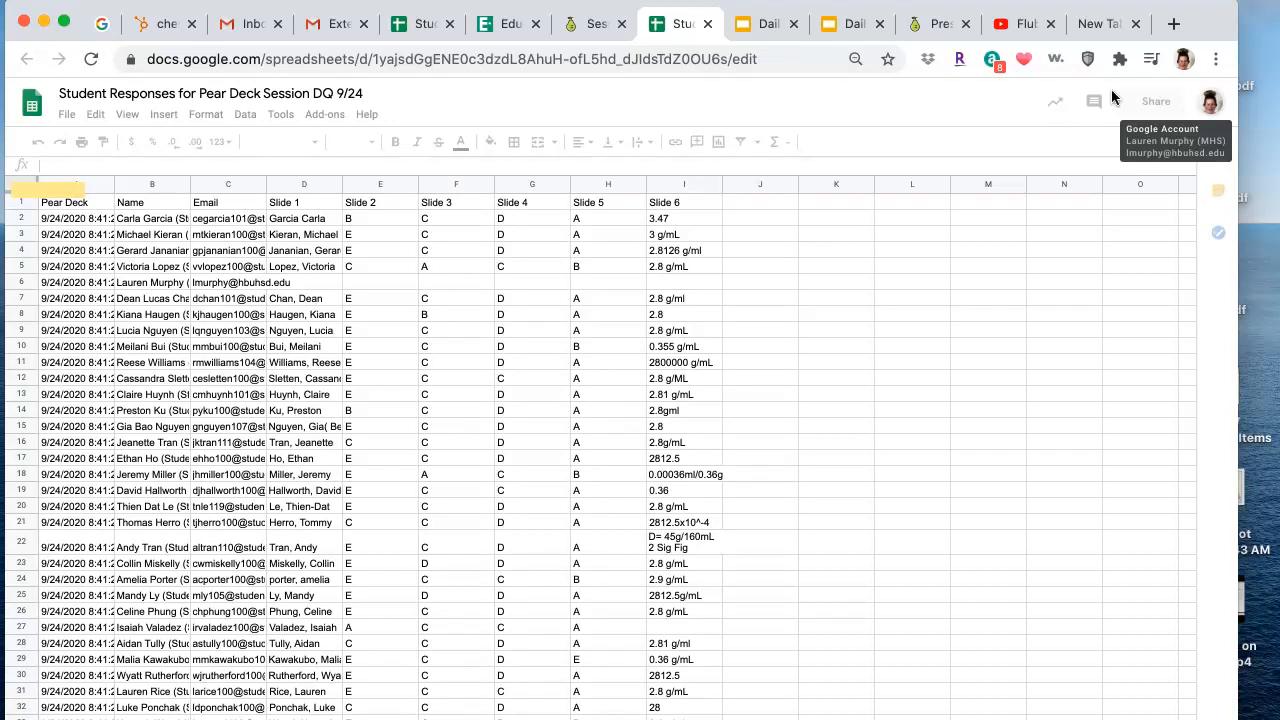
{"action": "left_click", "coordinate": [1210, 103]}
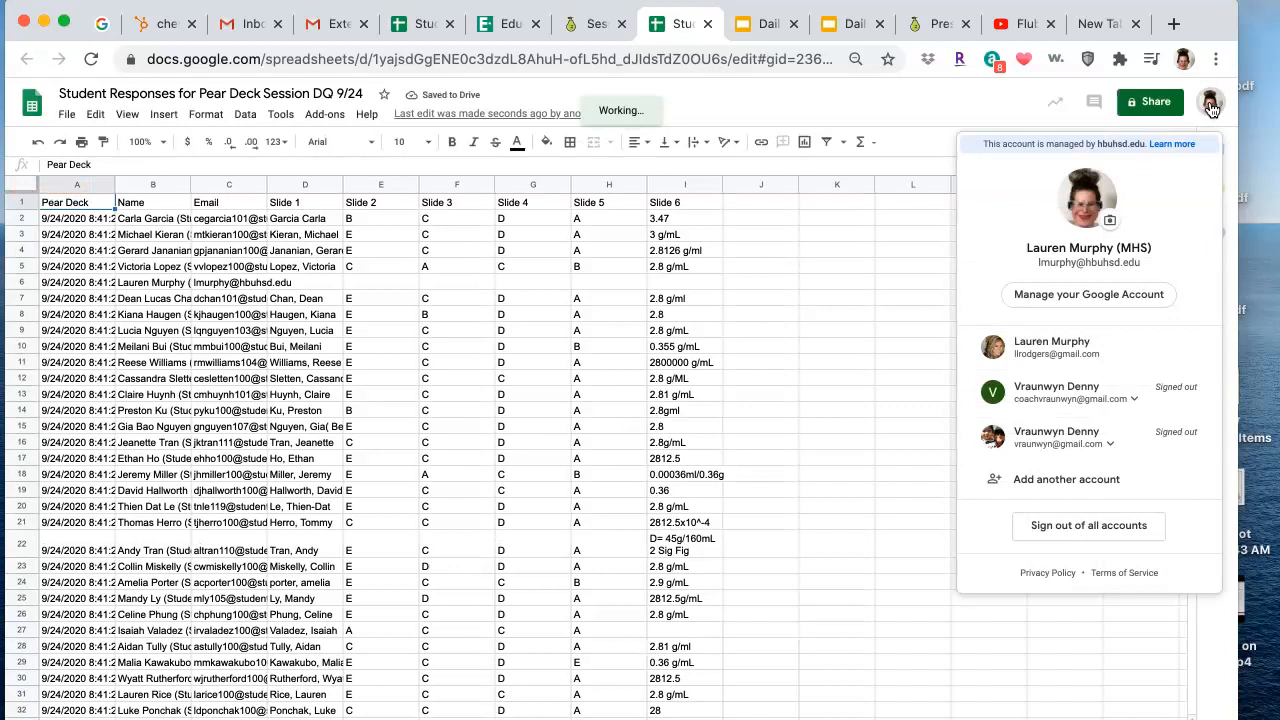
{"action": "left_click", "coordinate": [1060, 350]}
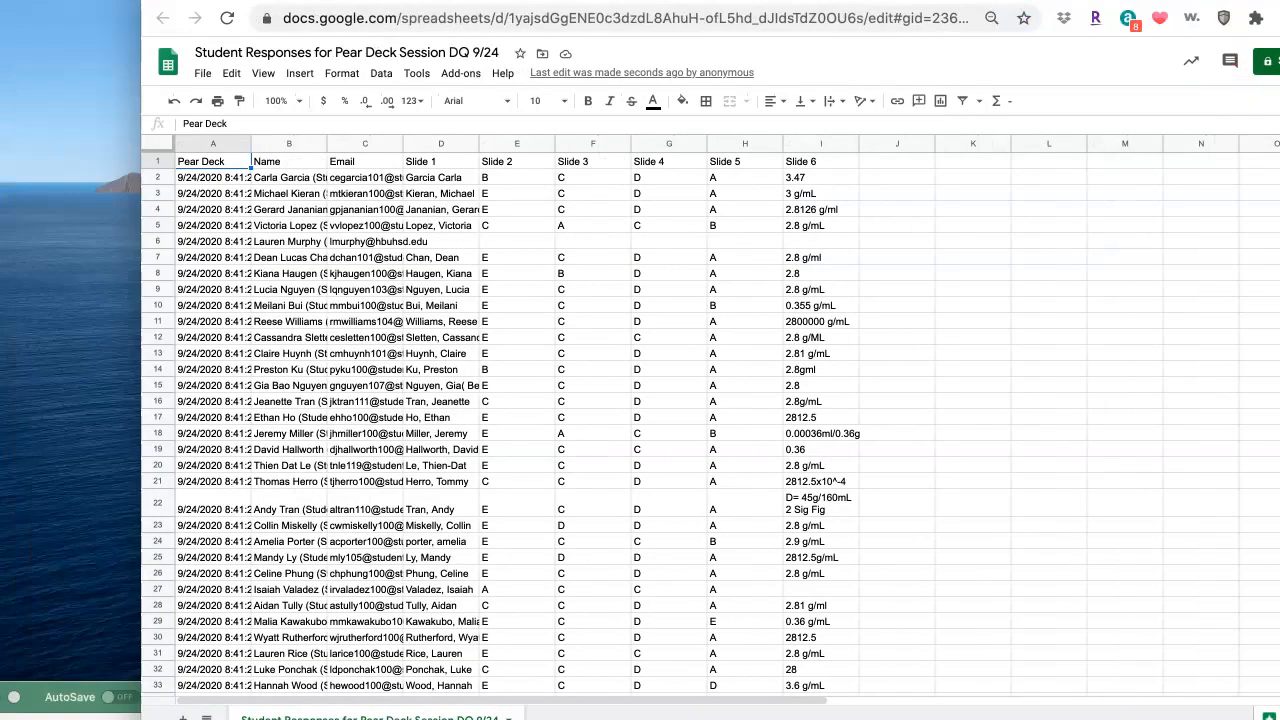
Step: Switch to the personal Gmail inbox and open the shared "Student Responses for Pear Deck Session DQ 9/24" spreadsheet from its newest invitation
{"action": "key", "text": "ctrl+Tab"}
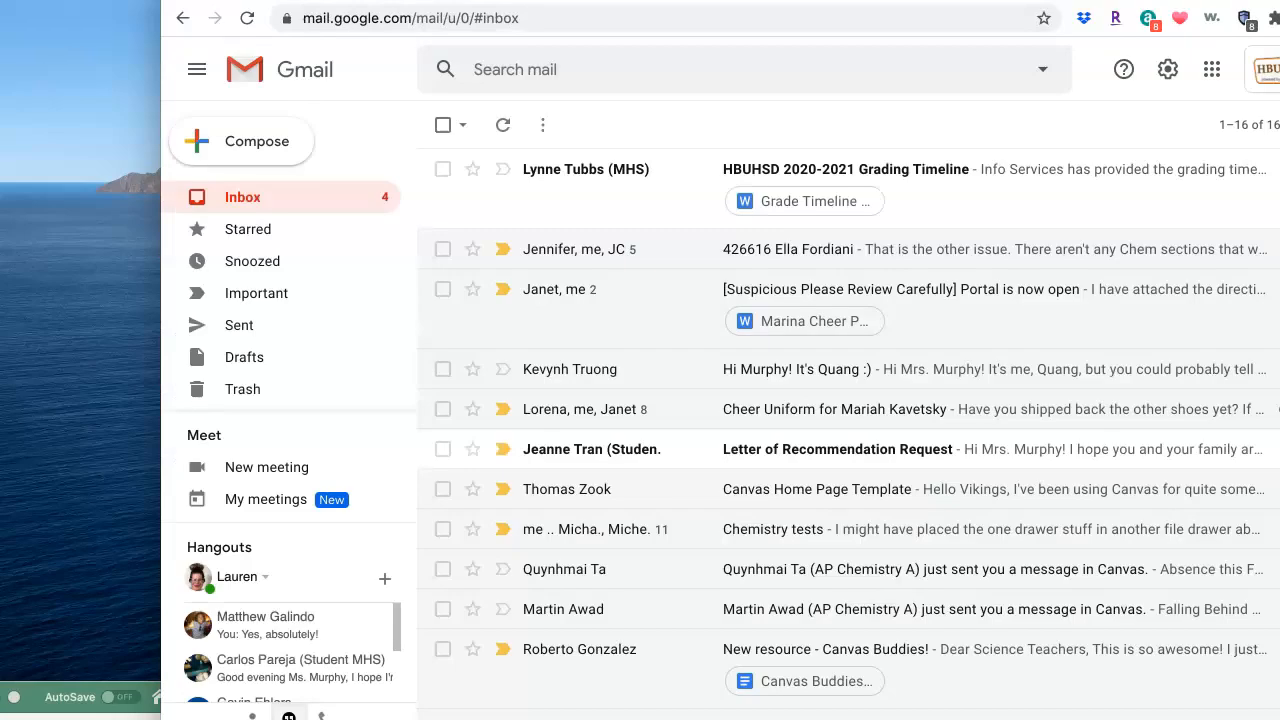
{"action": "key", "text": "ctrl+Tab"}
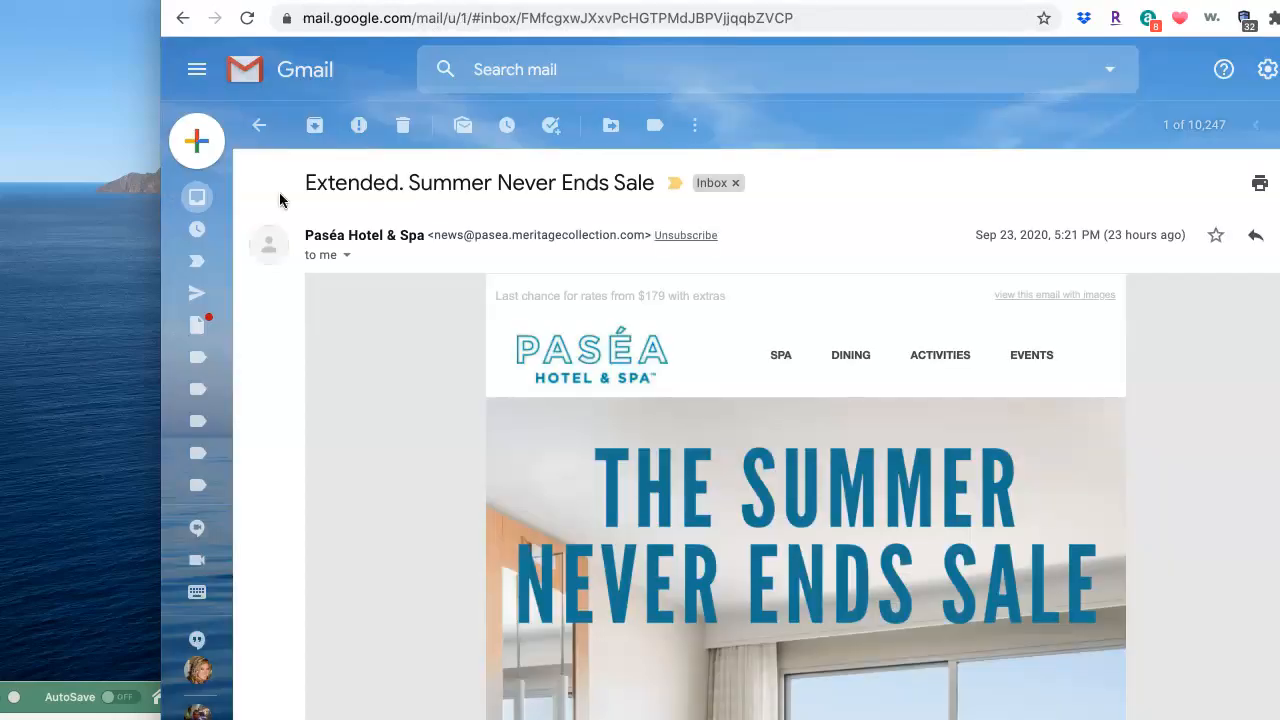
{"action": "left_click", "coordinate": [188, 203]}
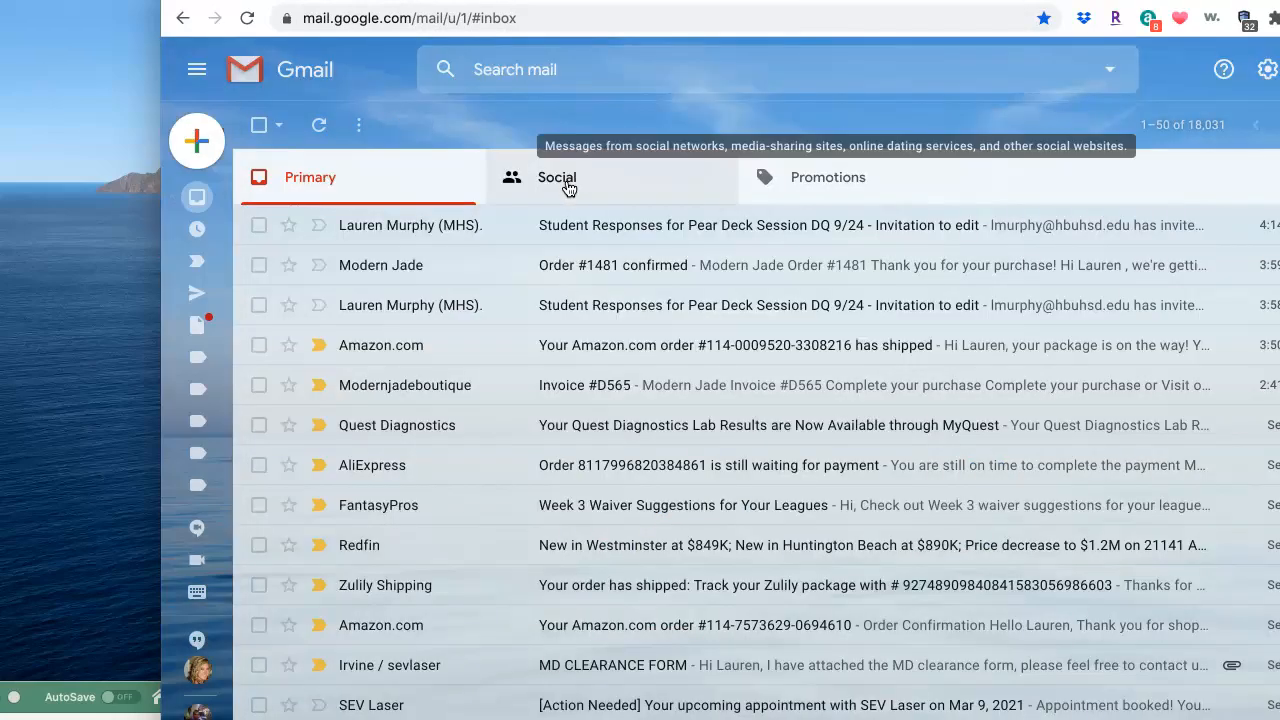
{"action": "left_click", "coordinate": [598, 231]}
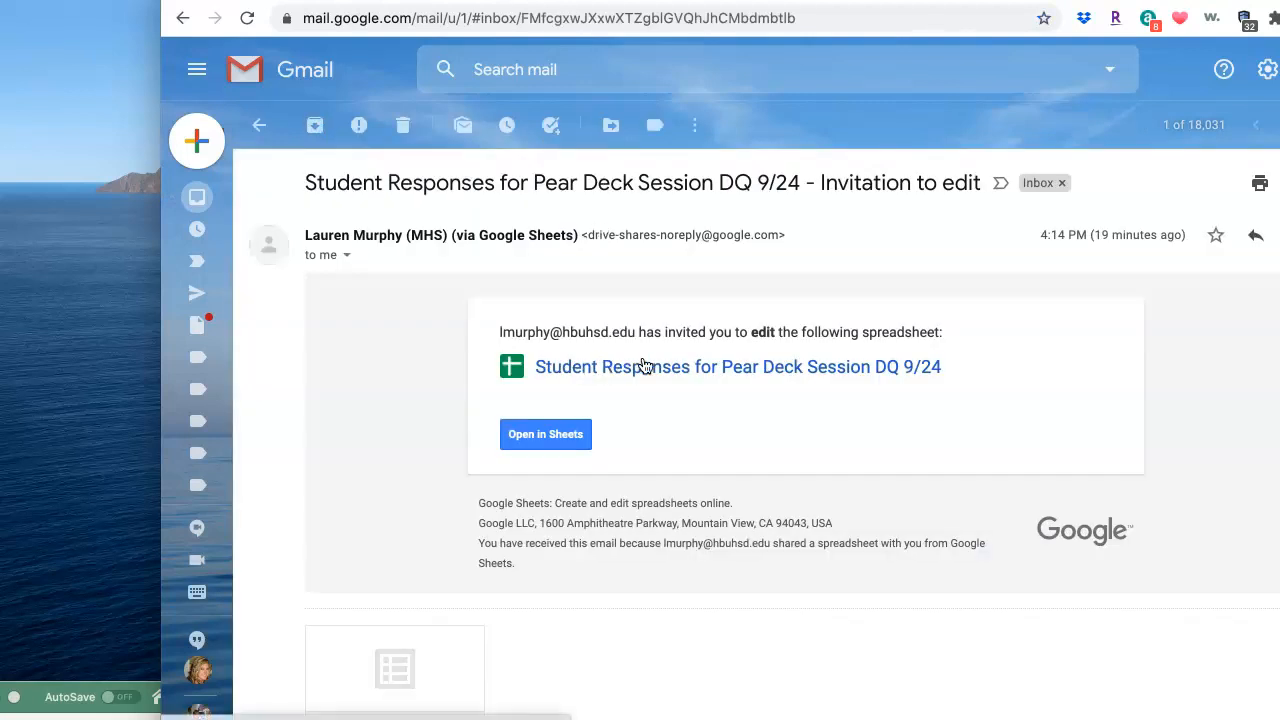
{"action": "left_click", "coordinate": [558, 432]}
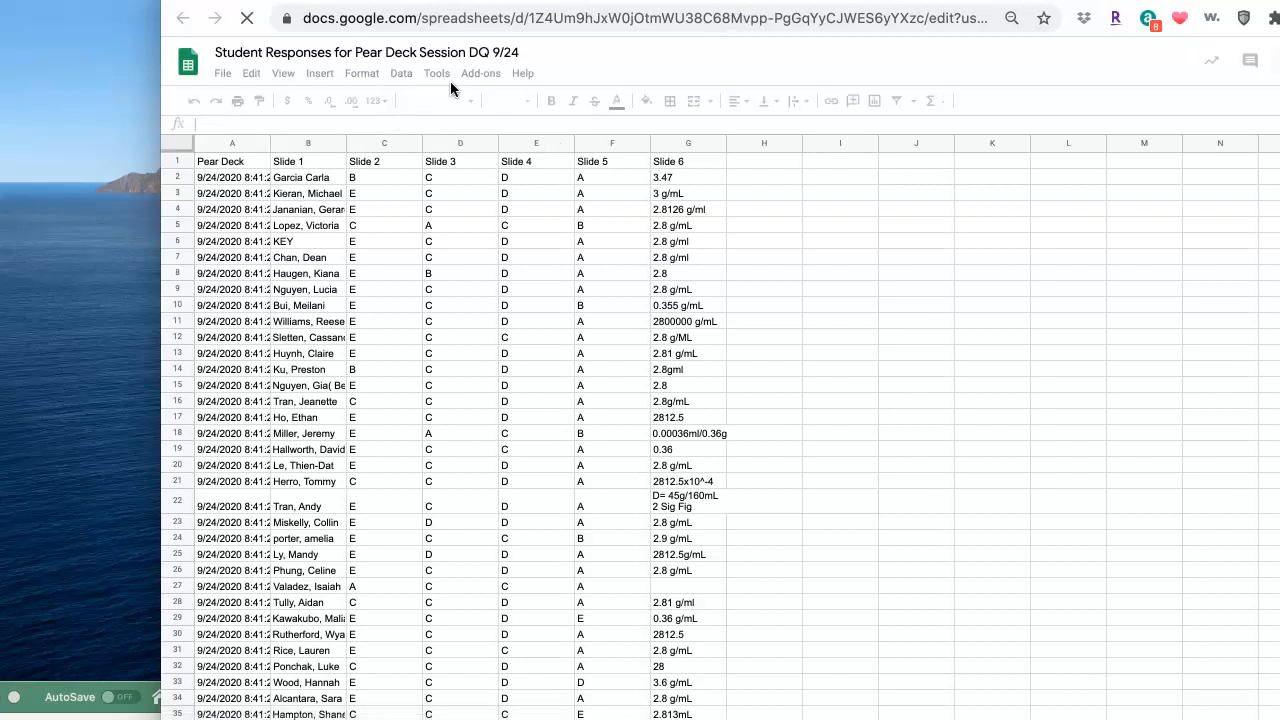
Step: Switch the shared responses spreadsheet to the personal Google account and dismiss the sign-in notice
{"action": "left_click_drag", "start_coordinate": [1088, 2], "coordinate": [954, 2]}
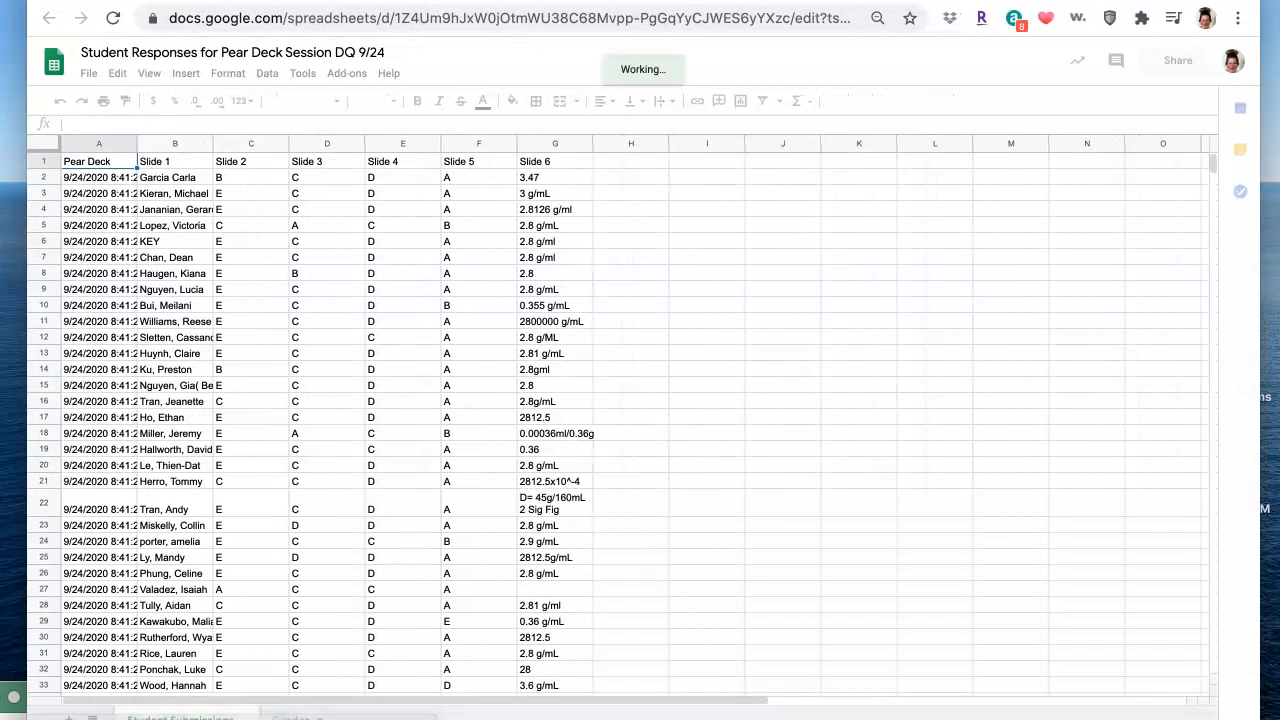
{"action": "left_click", "coordinate": [1233, 63]}
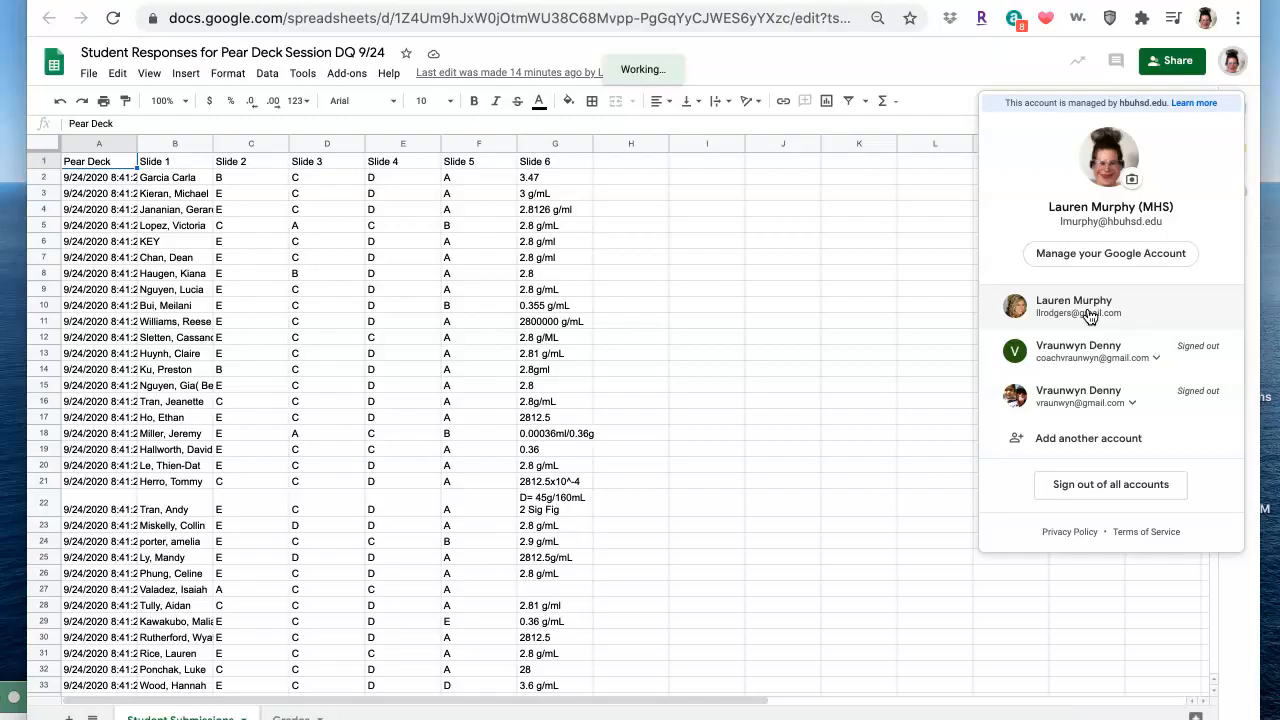
{"action": "left_click", "coordinate": [1090, 316]}
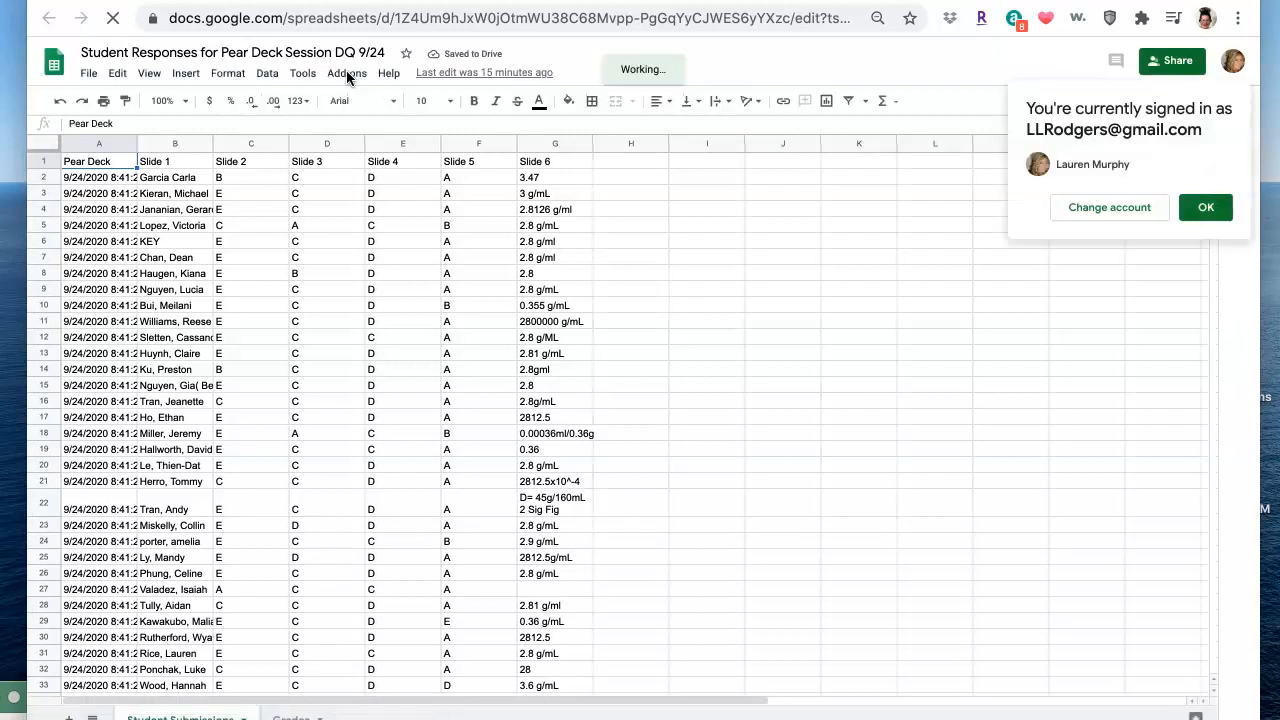
{"action": "left_click", "coordinate": [346, 76]}
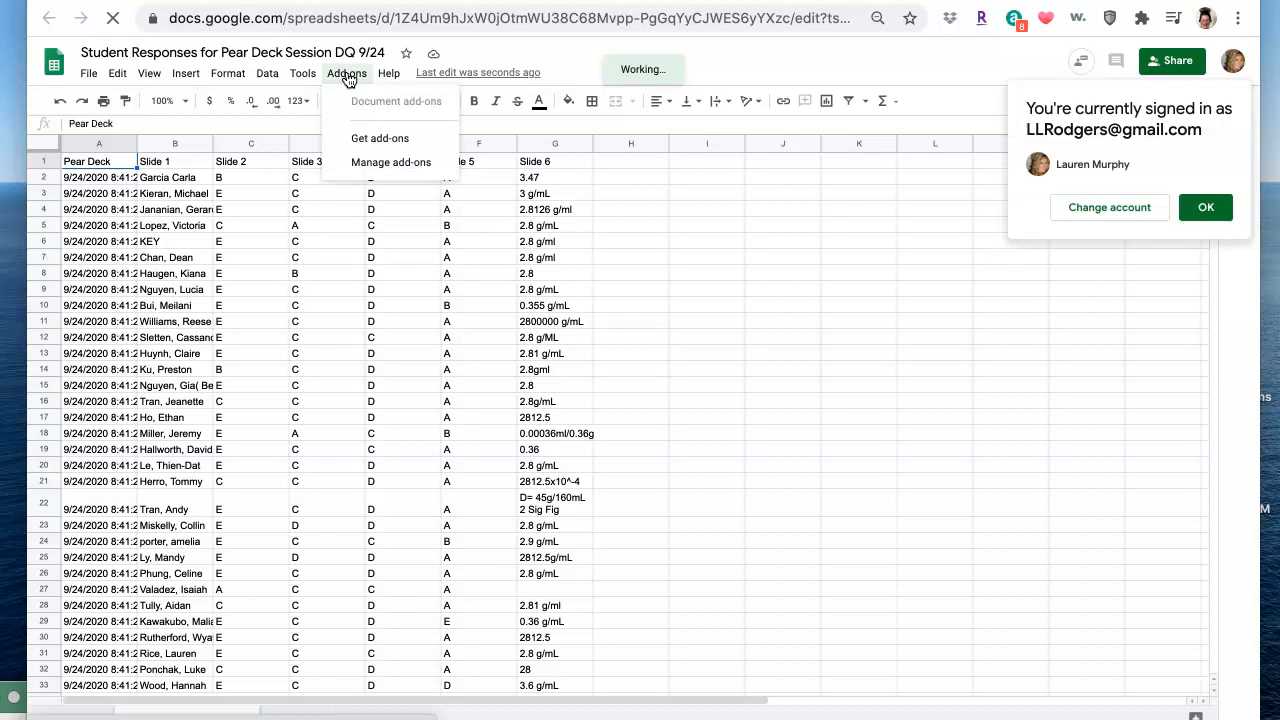
{"action": "left_click", "coordinate": [1206, 208]}
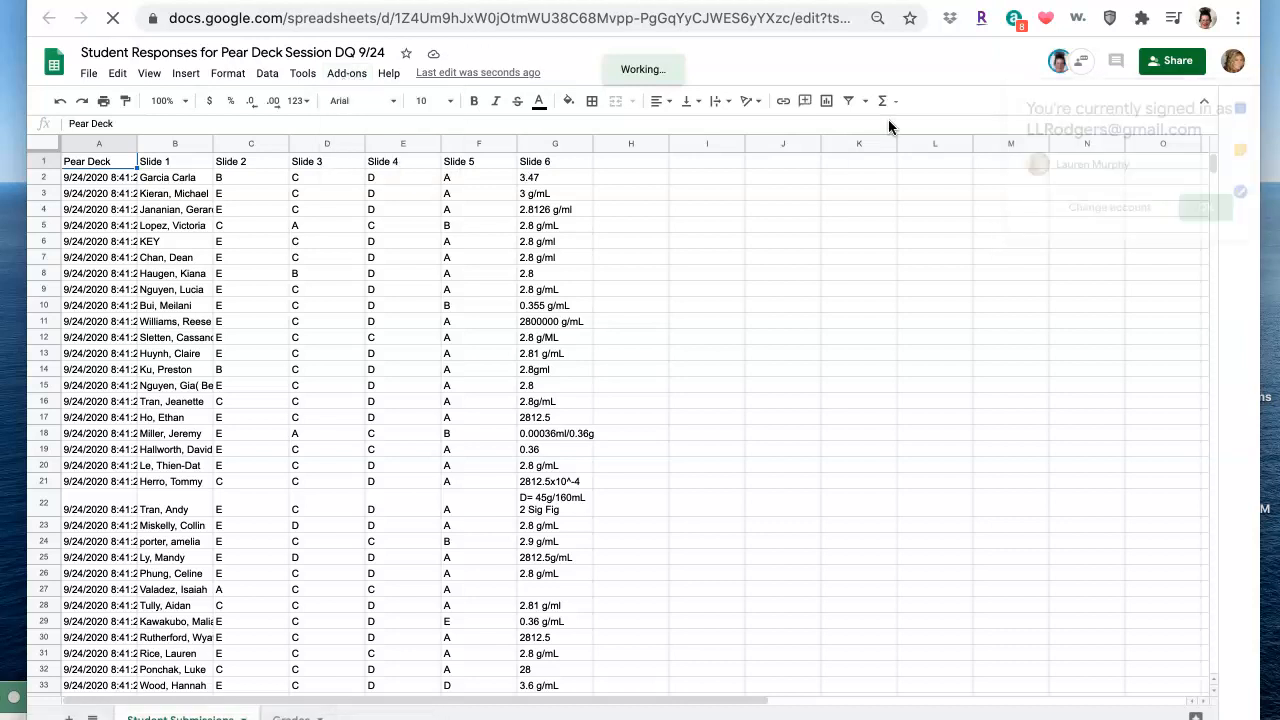
{"action": "left_click", "coordinate": [339, 78]}
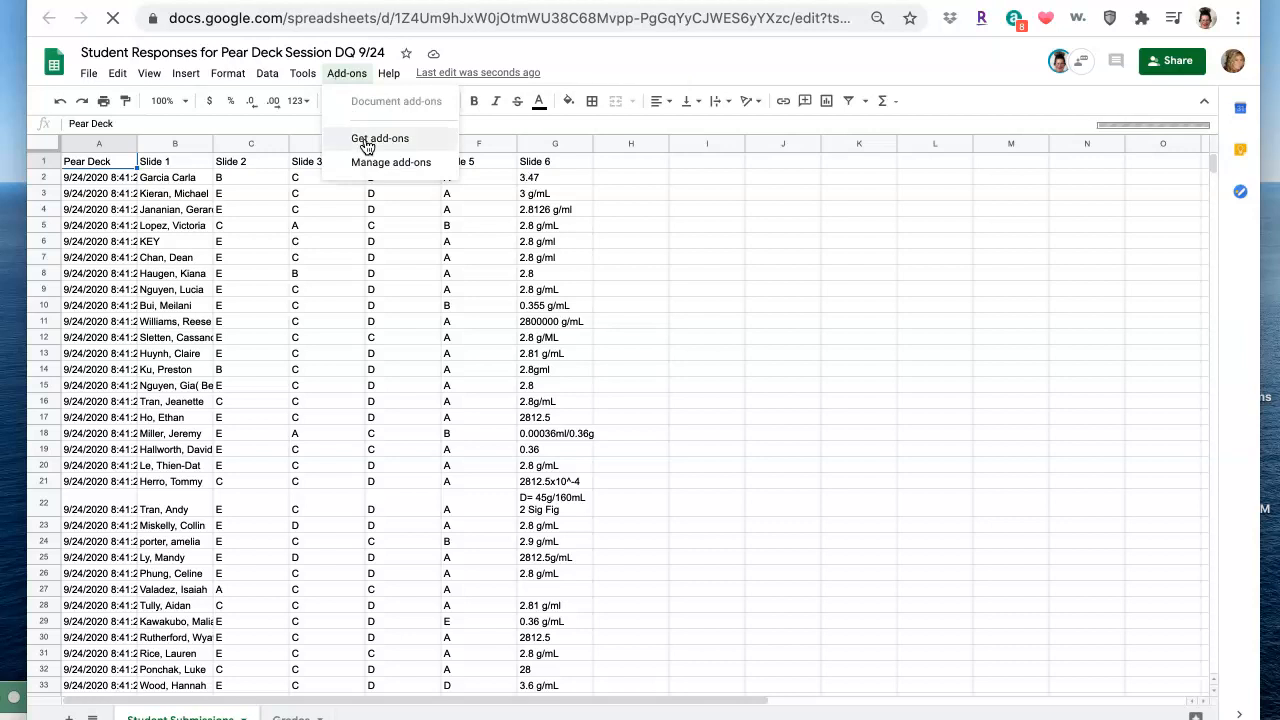
{"action": "mouse_move", "coordinate": [378, 150]}
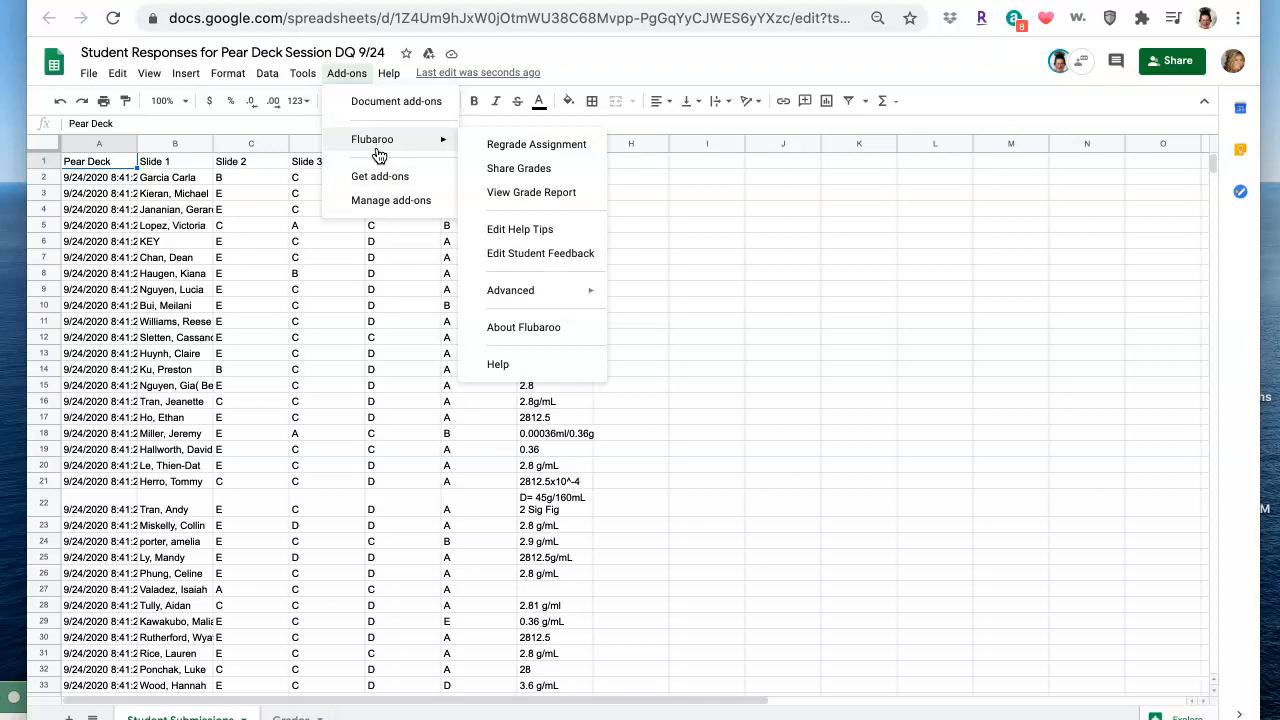
{"action": "left_click", "coordinate": [378, 176]}
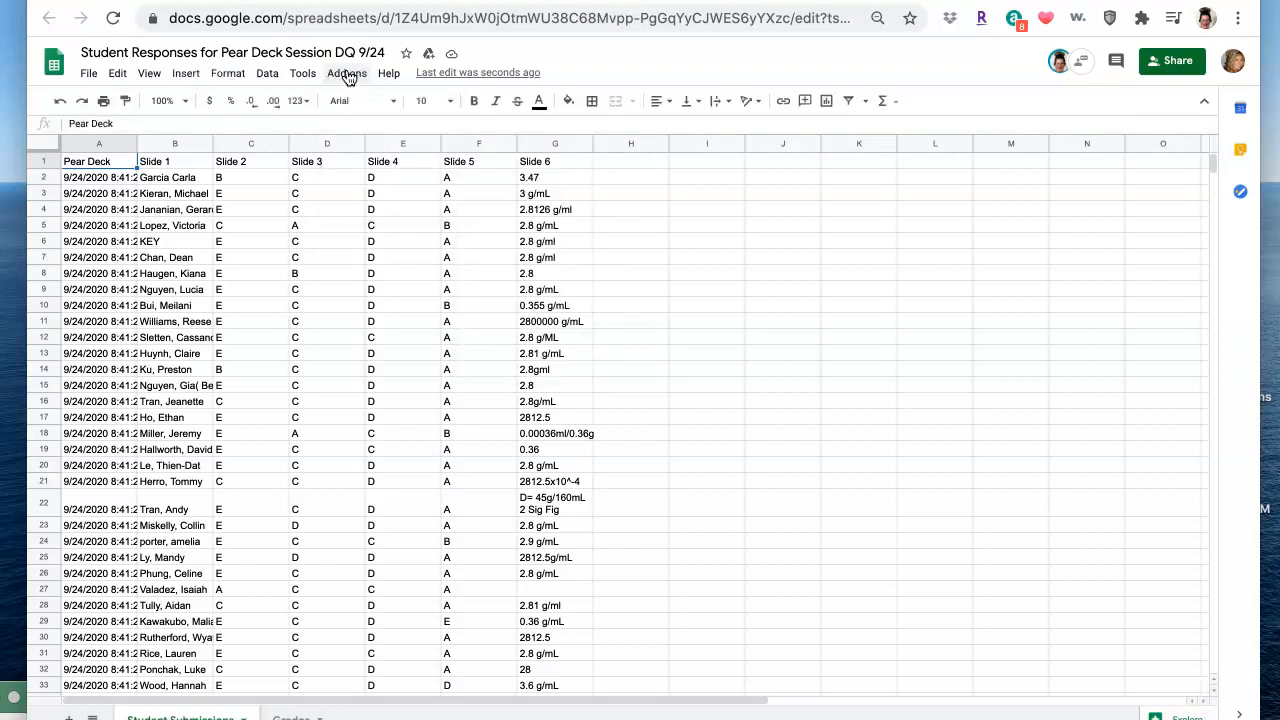
{"action": "left_click", "coordinate": [347, 74]}
{"action": "mouse_move", "coordinate": [368, 139]}
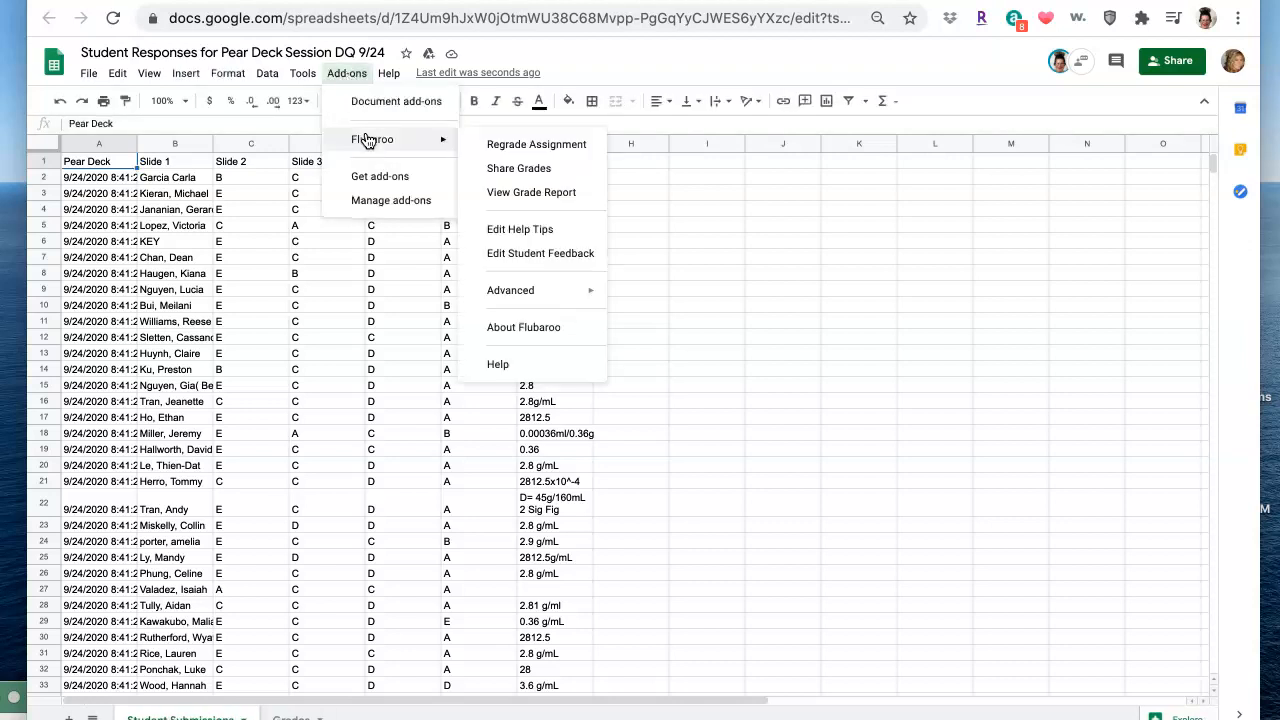
{"action": "left_click", "coordinate": [508, 150]}
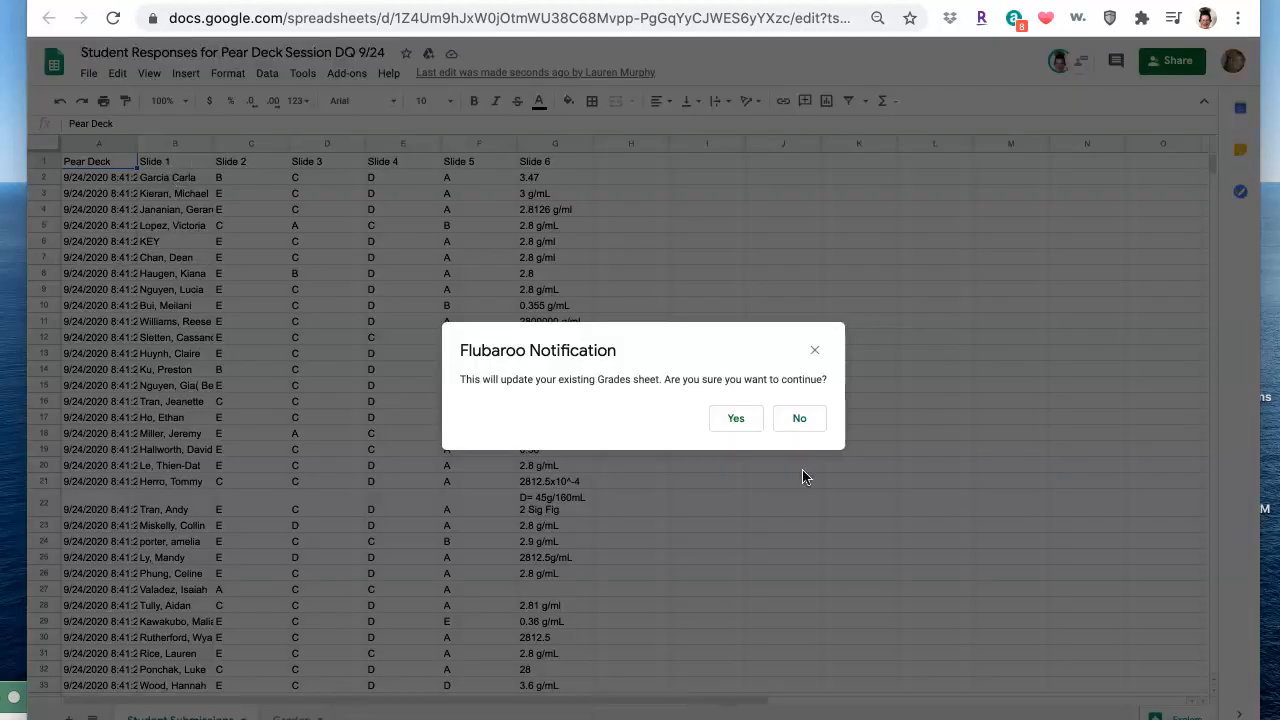
{"action": "left_click", "coordinate": [736, 418]}
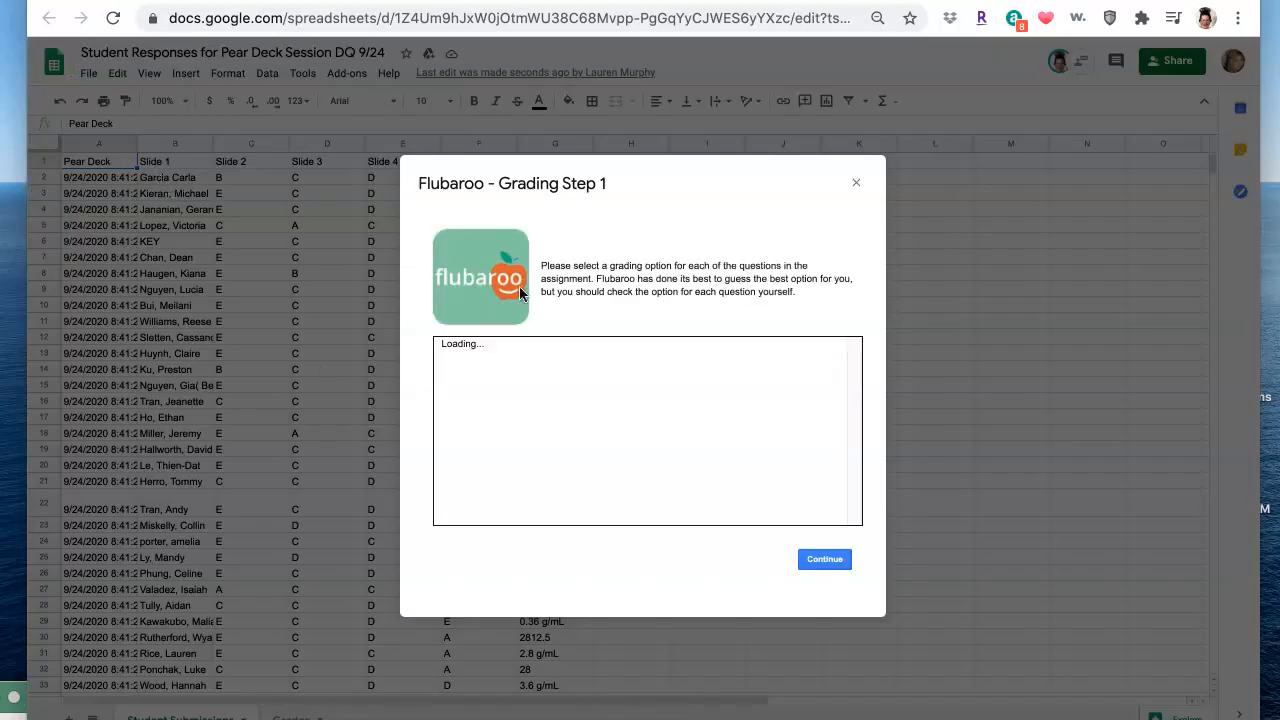
{"action": "left_click", "coordinate": [856, 182]}
{"action": "left_click", "coordinate": [143, 244]}
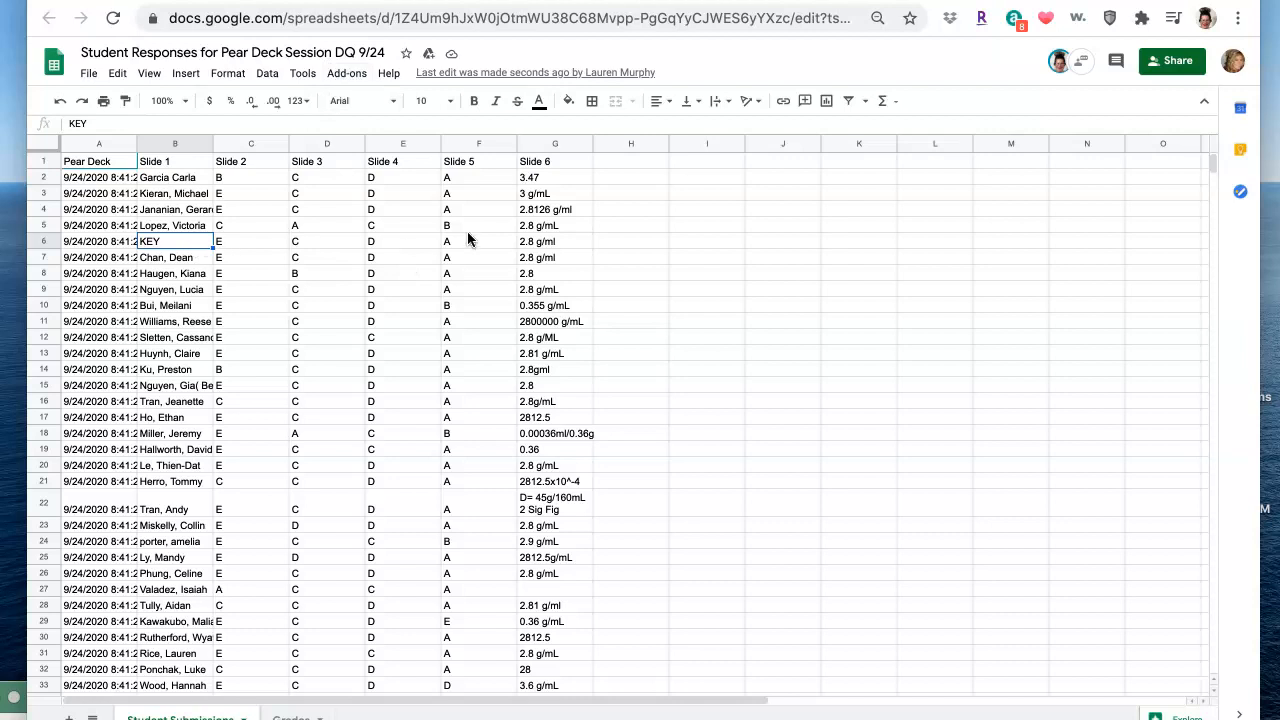
Step: Regrade the assignment with Flubaroo, keeping Slide 1 as Identifies Student and Slides 2 to 6 on Normal Grading with 1 point each
{"action": "left_click", "coordinate": [346, 75]}
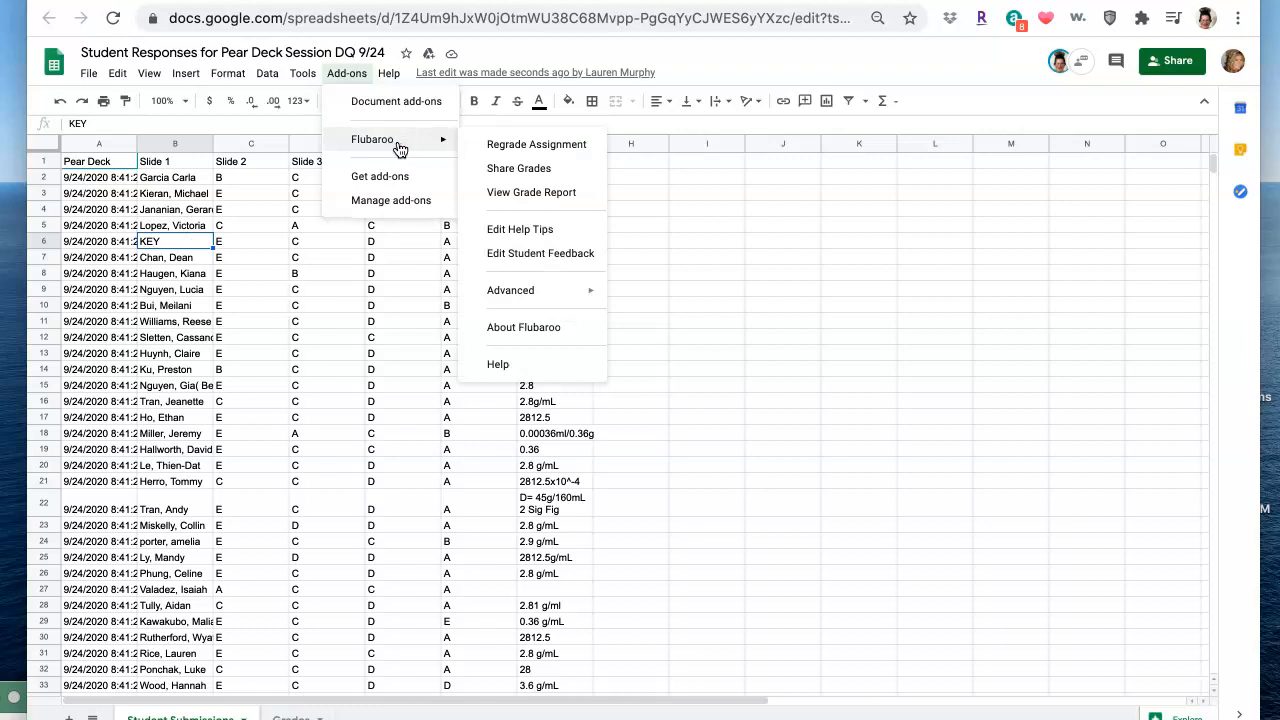
{"action": "mouse_move", "coordinate": [455, 147]}
{"action": "left_click", "coordinate": [520, 145]}
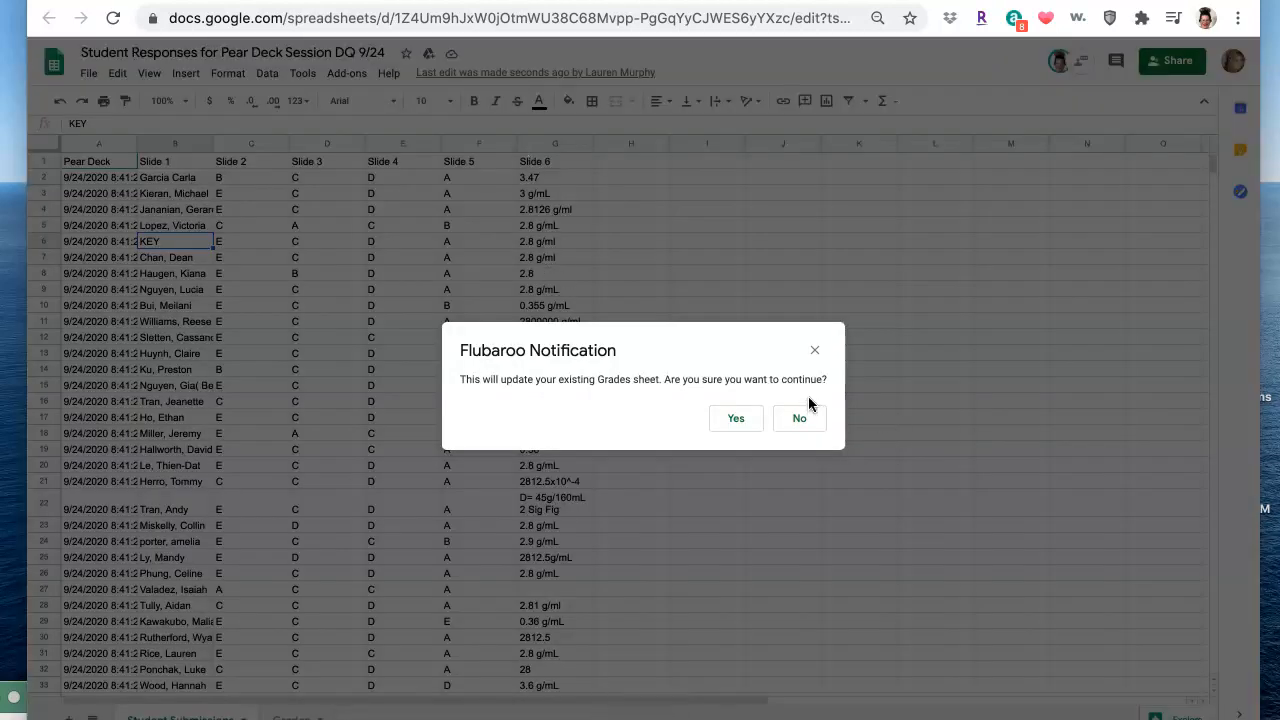
{"action": "left_click", "coordinate": [737, 420]}
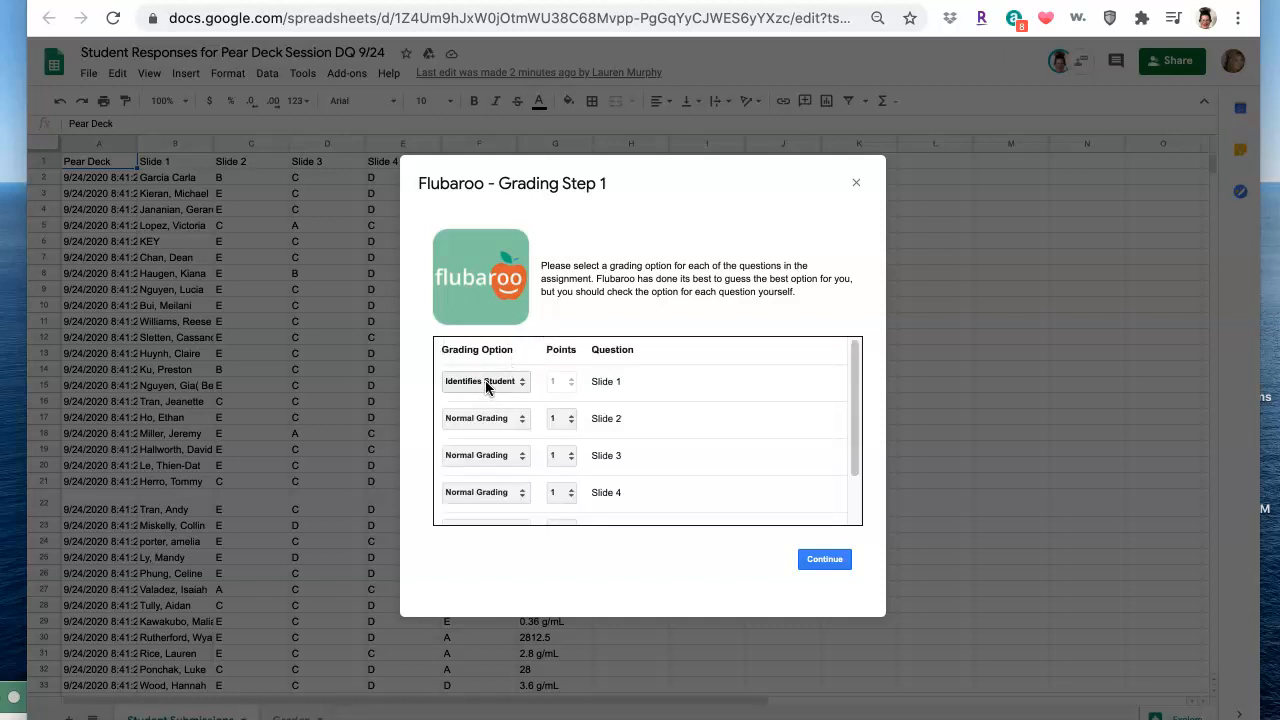
{"action": "left_click", "coordinate": [508, 384]}
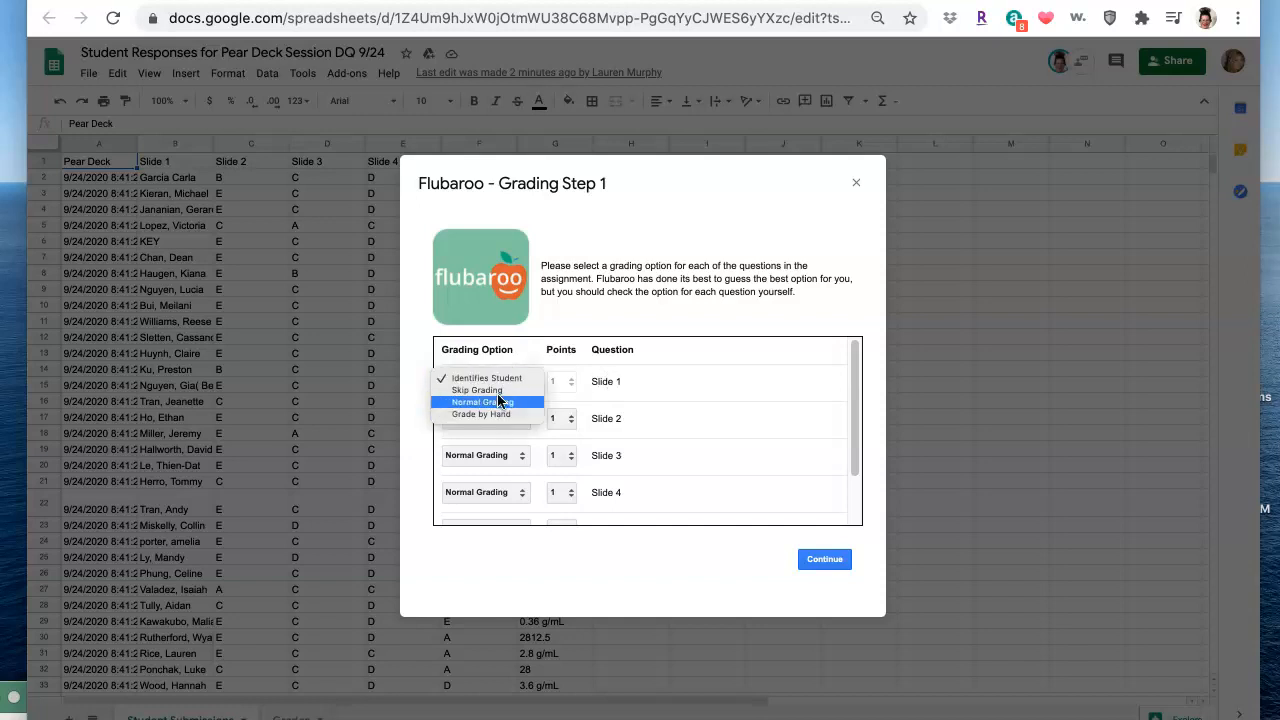
{"action": "left_click", "coordinate": [501, 379]}
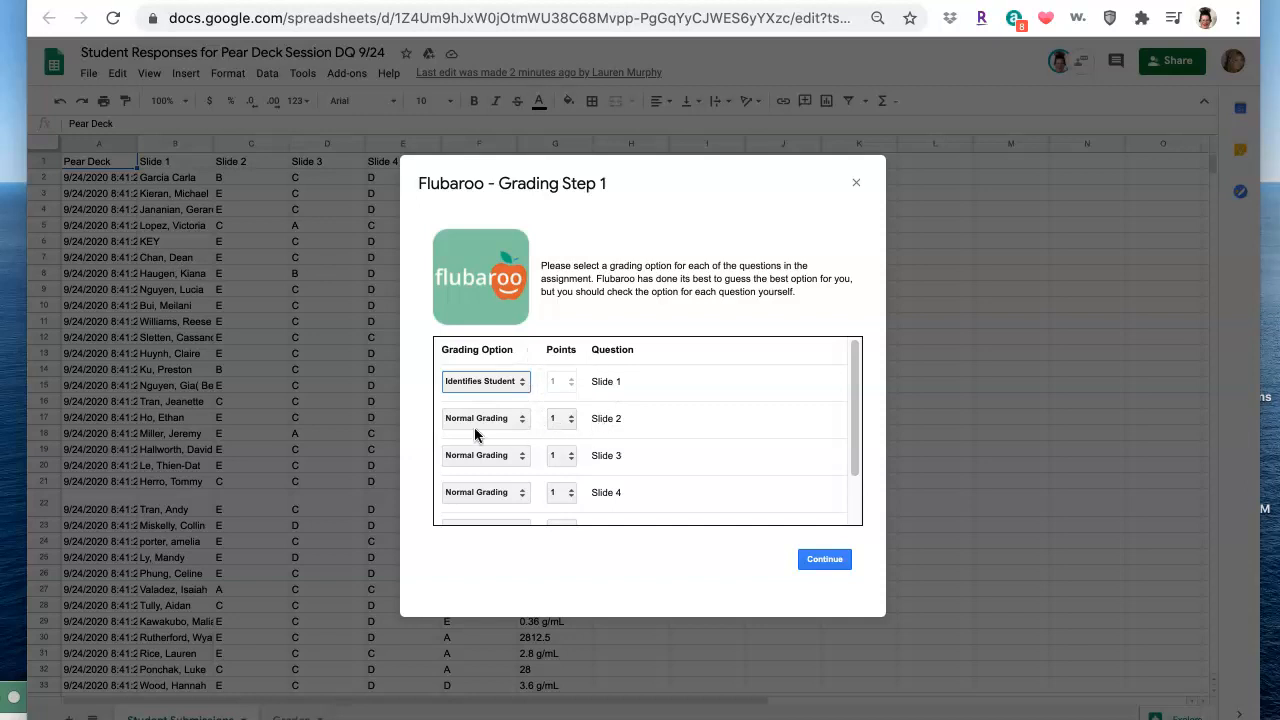
{"action": "scroll", "coordinate": [852, 420], "scroll_direction": "down", "scroll_amount": 3}
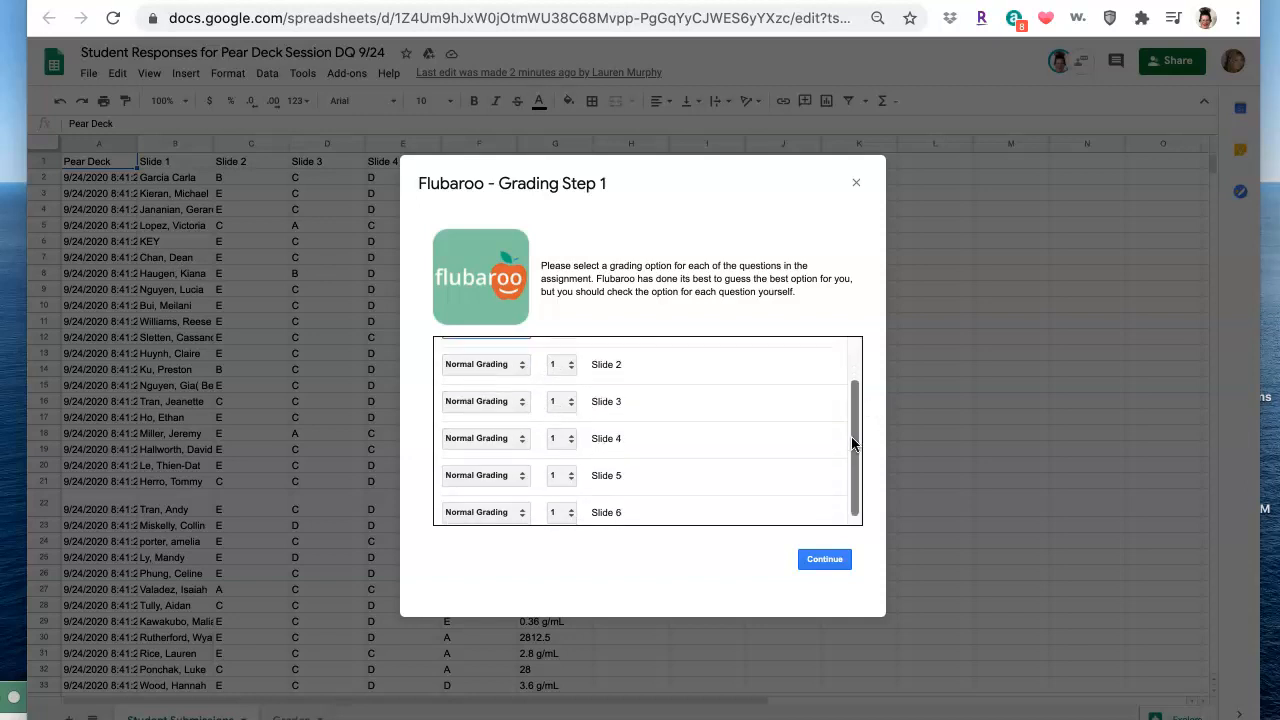
{"action": "left_click", "coordinate": [491, 366]}
{"action": "left_click", "coordinate": [521, 368]}
{"action": "scroll", "coordinate": [853, 511], "scroll_direction": "down", "scroll_amount": 1}
{"action": "left_click", "coordinate": [836, 564]}
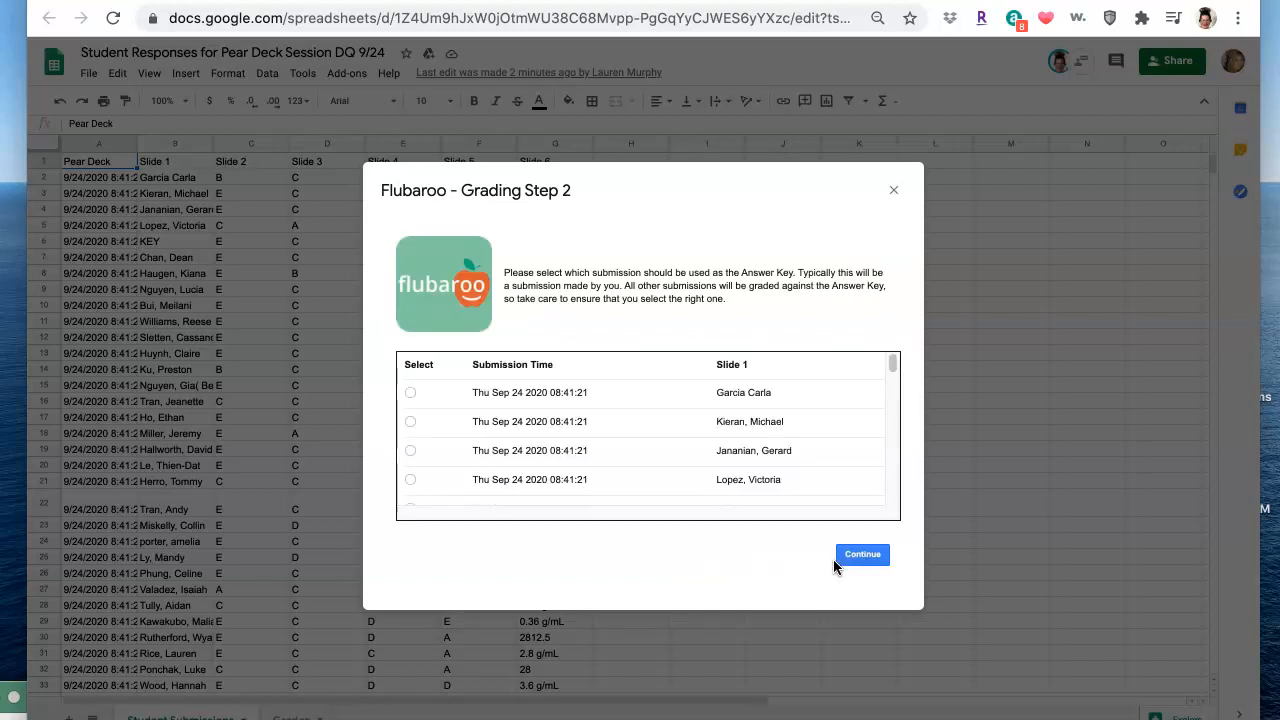
Step: Use the KEY submission as the answer key, run the grading and close the completion notice
{"action": "scroll", "coordinate": [893, 366], "scroll_direction": "down", "scroll_amount": 2}
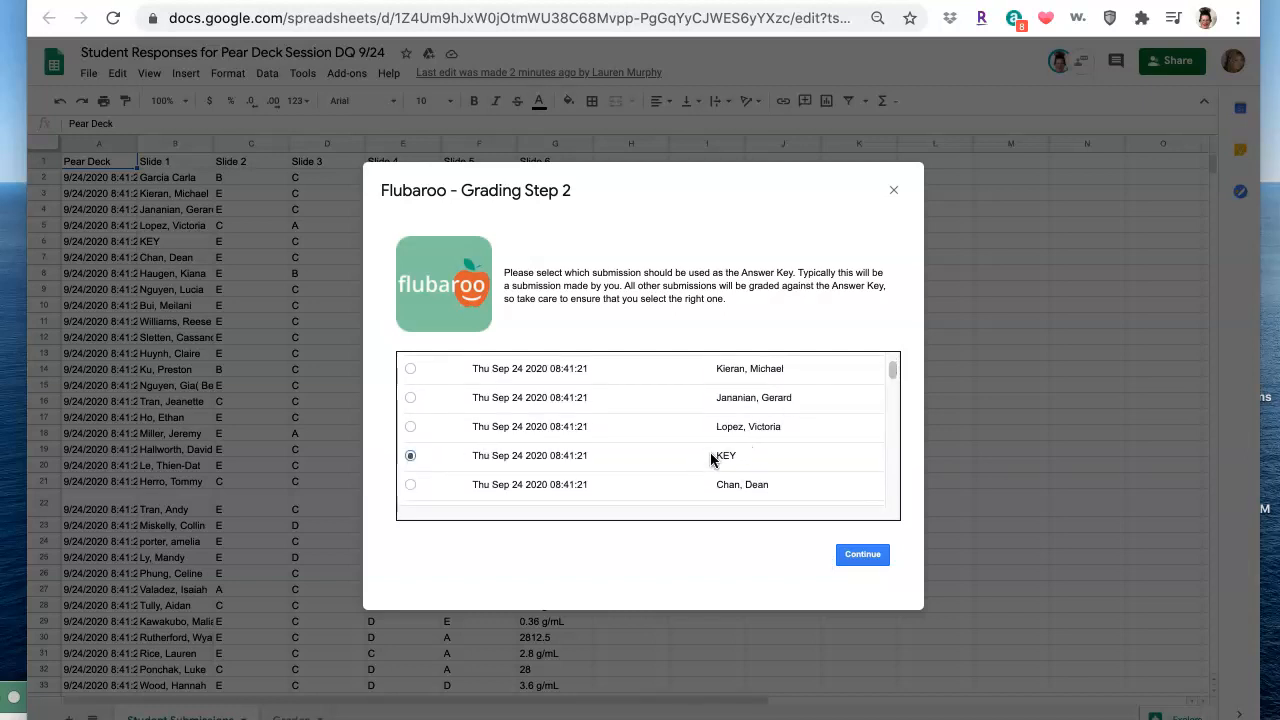
{"action": "left_click", "coordinate": [865, 555]}
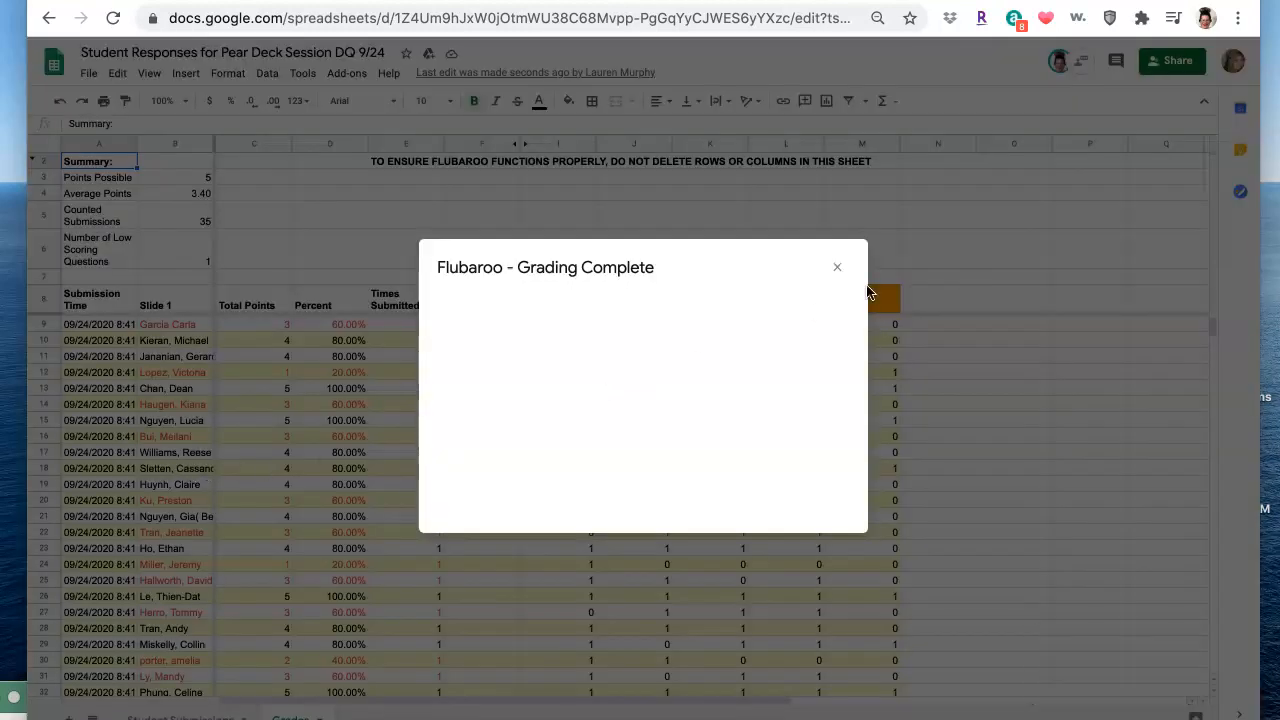
{"action": "left_click", "coordinate": [837, 267]}
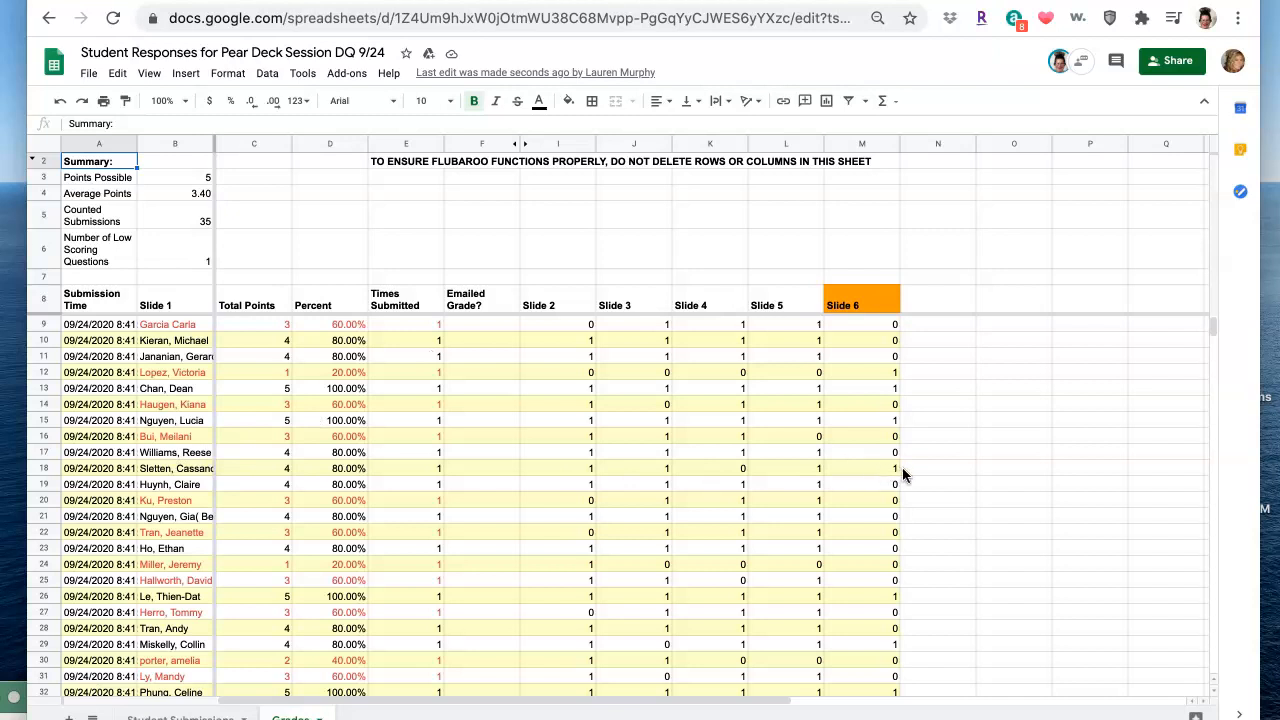
Step: Sort the Grades sheet by the student names in column B from A to Z
{"action": "left_click_drag", "start_coordinate": [193, 330], "coordinate": [178, 566]}
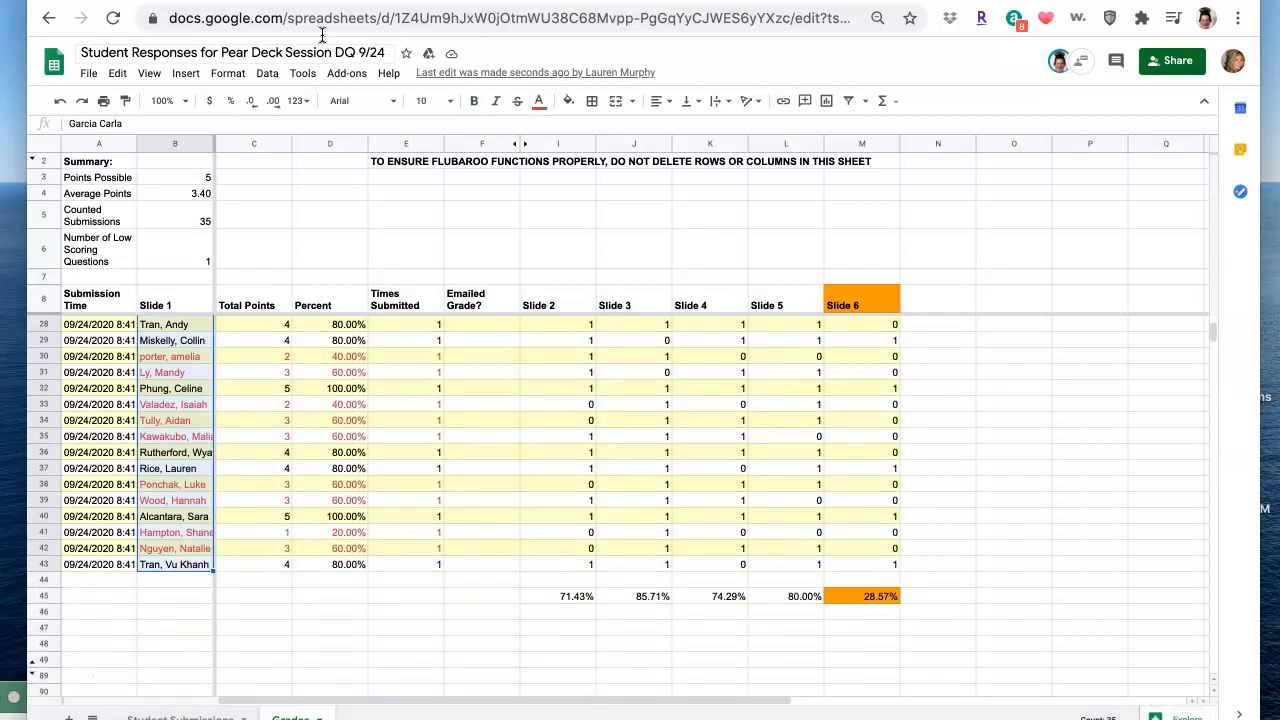
{"action": "left_click", "coordinate": [228, 74]}
{"action": "mouse_move", "coordinate": [262, 76]}
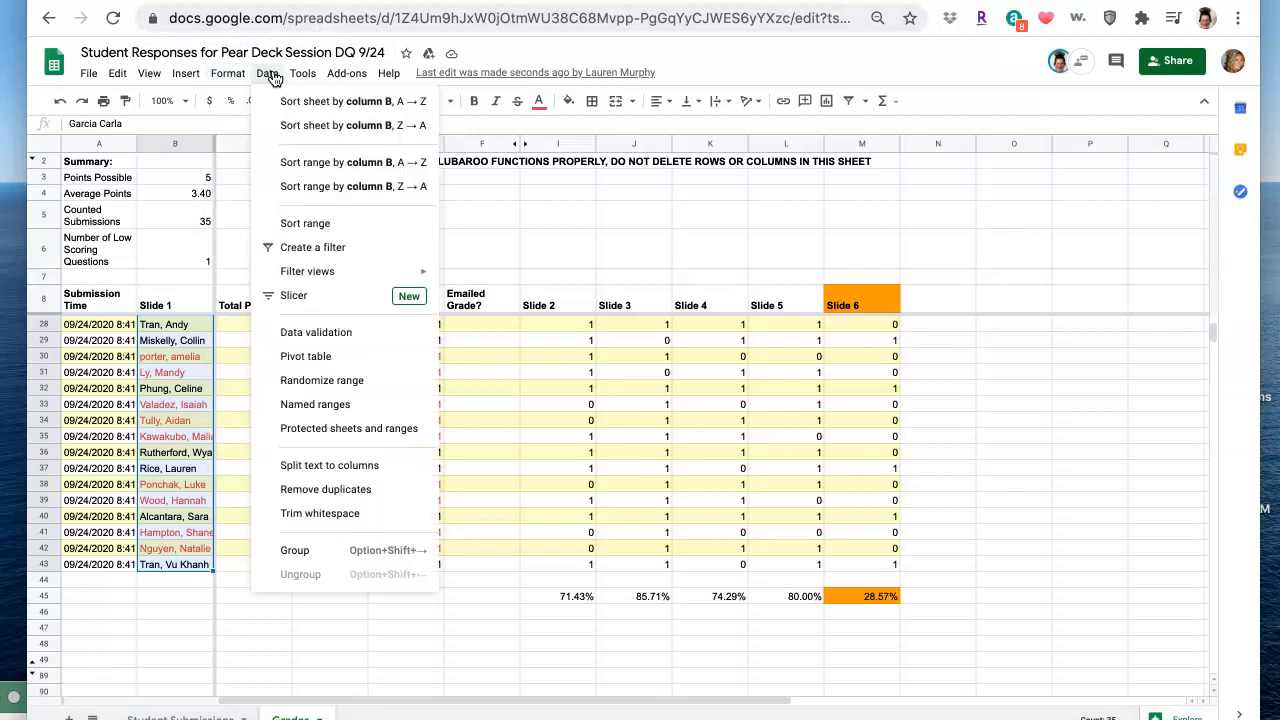
{"action": "left_click", "coordinate": [287, 102]}
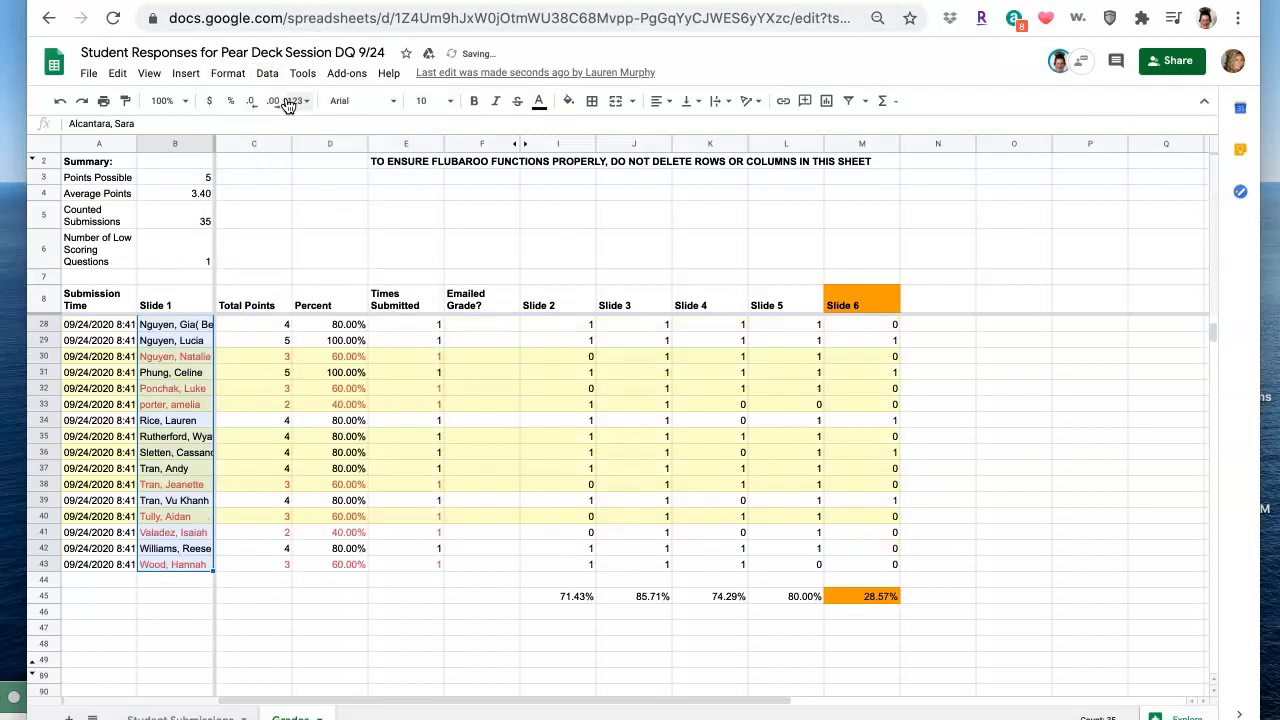
Step: Examine the alphabetized student list and the per-slide scores in the Grades sheet, starting from the first student
{"action": "left_click", "coordinate": [176, 436]}
{"action": "key", "text": "Up"}
{"action": "key", "text": "Up"}
{"action": "key", "text": "Up"}
{"action": "key", "text": "Up"}
{"action": "key", "text": "Up"}
{"action": "key", "text": "Up"}
{"action": "key", "text": "Up"}
{"action": "key", "text": "Up"}
{"action": "key", "text": "Up"}
{"action": "key", "text": "Up"}
{"action": "key", "text": "Up"}
{"action": "key", "text": "Up"}
{"action": "key", "text": "Up"}
{"action": "key", "text": "Up"}
{"action": "key", "text": "Up"}
{"action": "key", "text": "Up"}
{"action": "key", "text": "Up"}
{"action": "key", "text": "Up"}
{"action": "key", "text": "Up"}
{"action": "key", "text": "Up"}
{"action": "key", "text": "Up"}
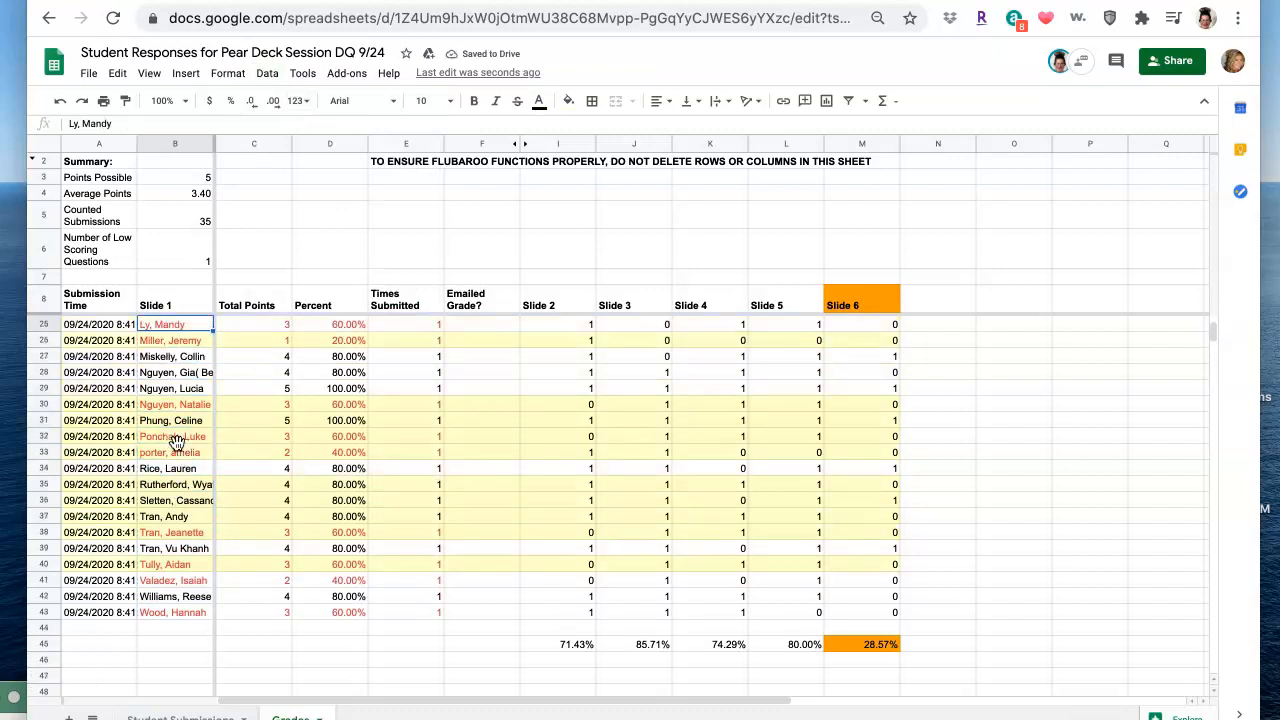
{"action": "key", "text": "Up"}
{"action": "key", "text": "Up"}
{"action": "key", "text": "Up"}
{"action": "key", "text": "Up"}
{"action": "key", "text": "Up"}
{"action": "key", "text": "Up"}
{"action": "key", "text": "Up"}
{"action": "key", "text": "Up"}
{"action": "key", "text": "Up"}
{"action": "key", "text": "Up"}
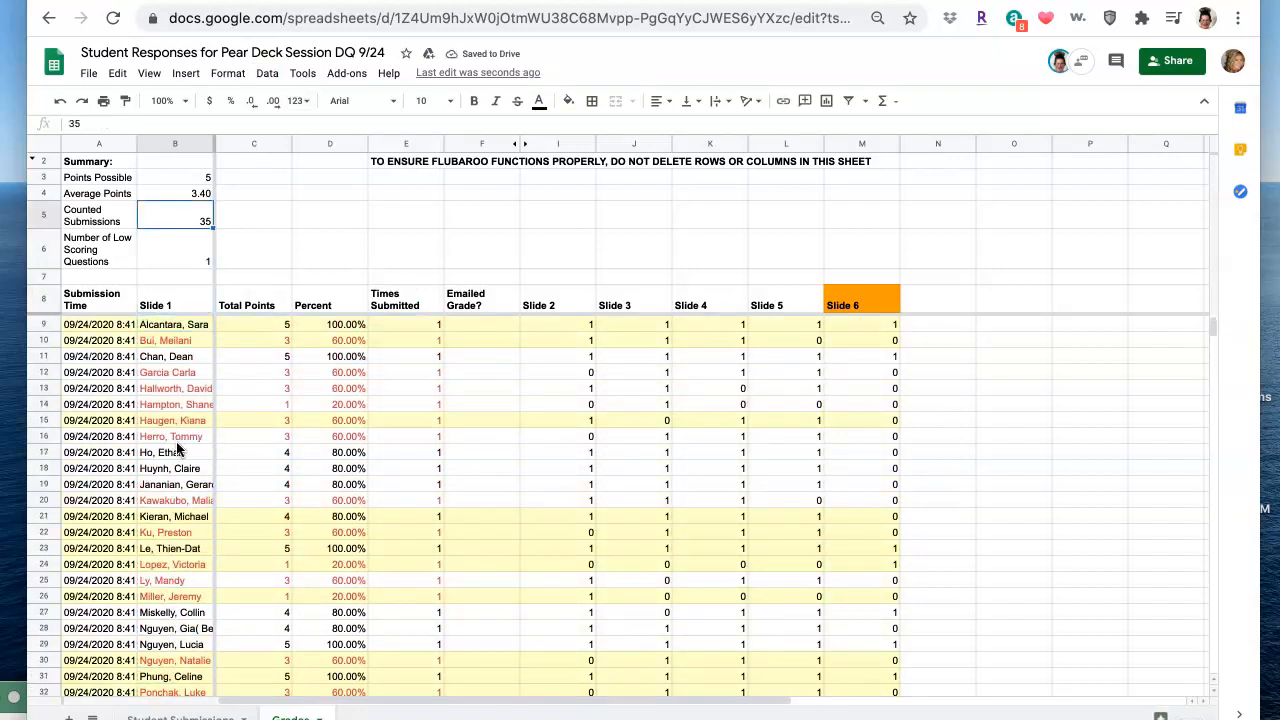
{"action": "key", "text": "Right"}
{"action": "left_click", "coordinate": [184, 321]}
{"action": "left_click", "coordinate": [186, 342]}
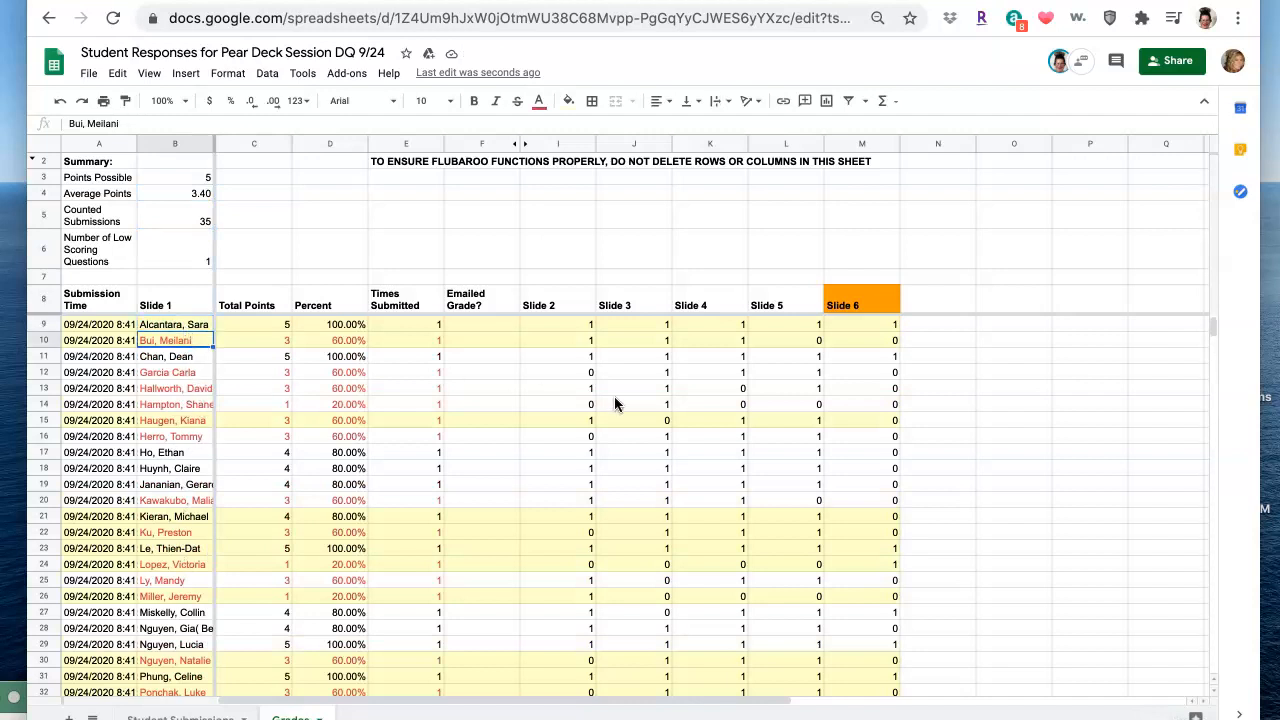
{"action": "left_click", "coordinate": [857, 388]}
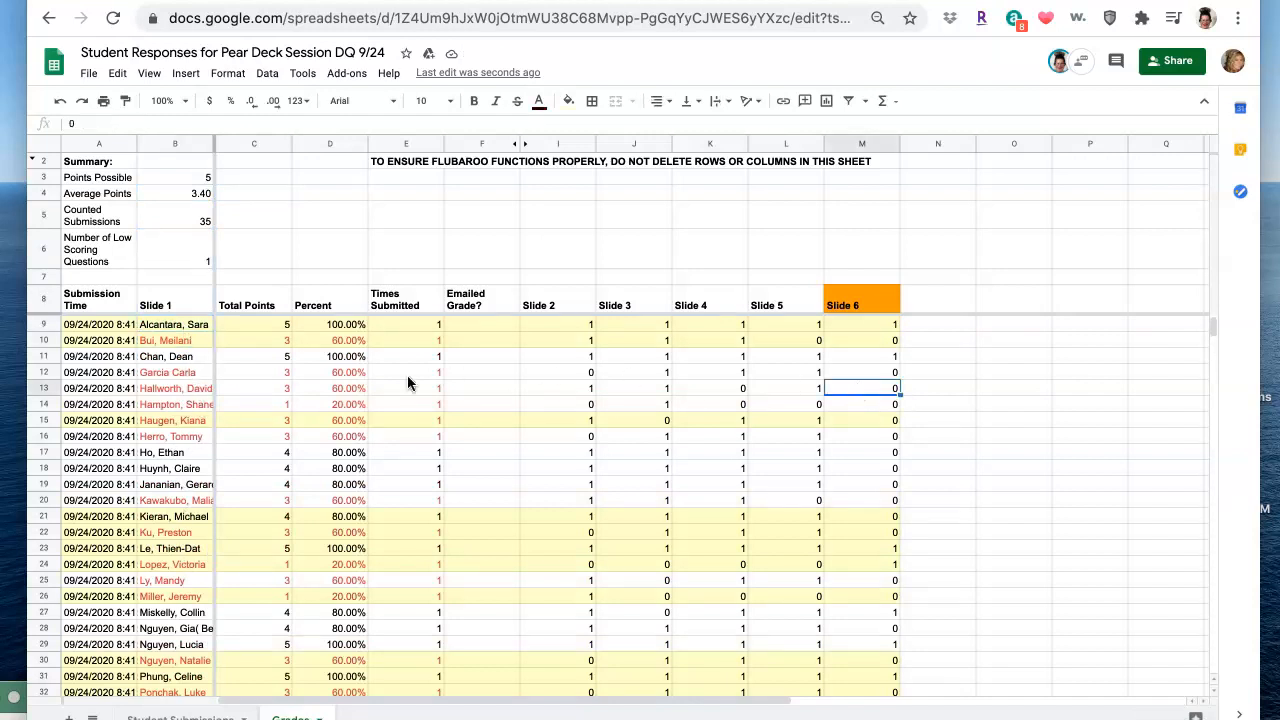
{"action": "left_click", "coordinate": [190, 360]}
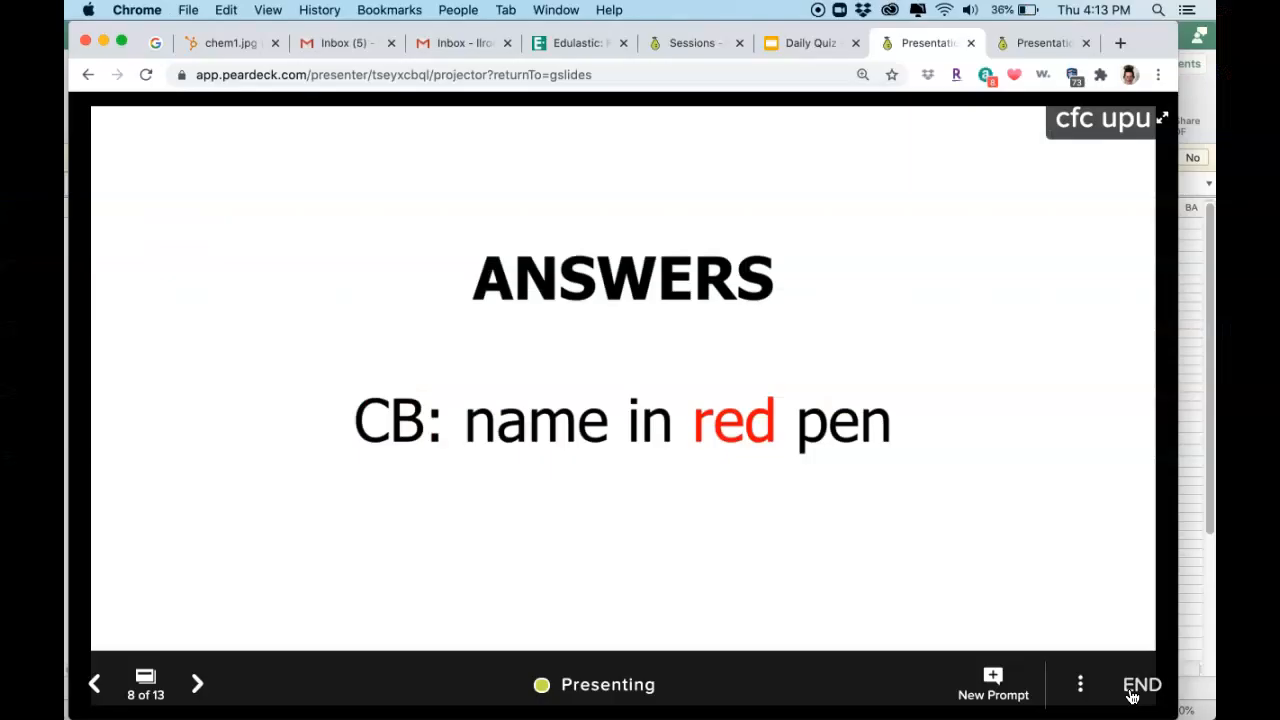
Step: Switch to the presented Pear Deck quiz and start ending its session
{"action": "left_click", "coordinate": [1138, 686]}
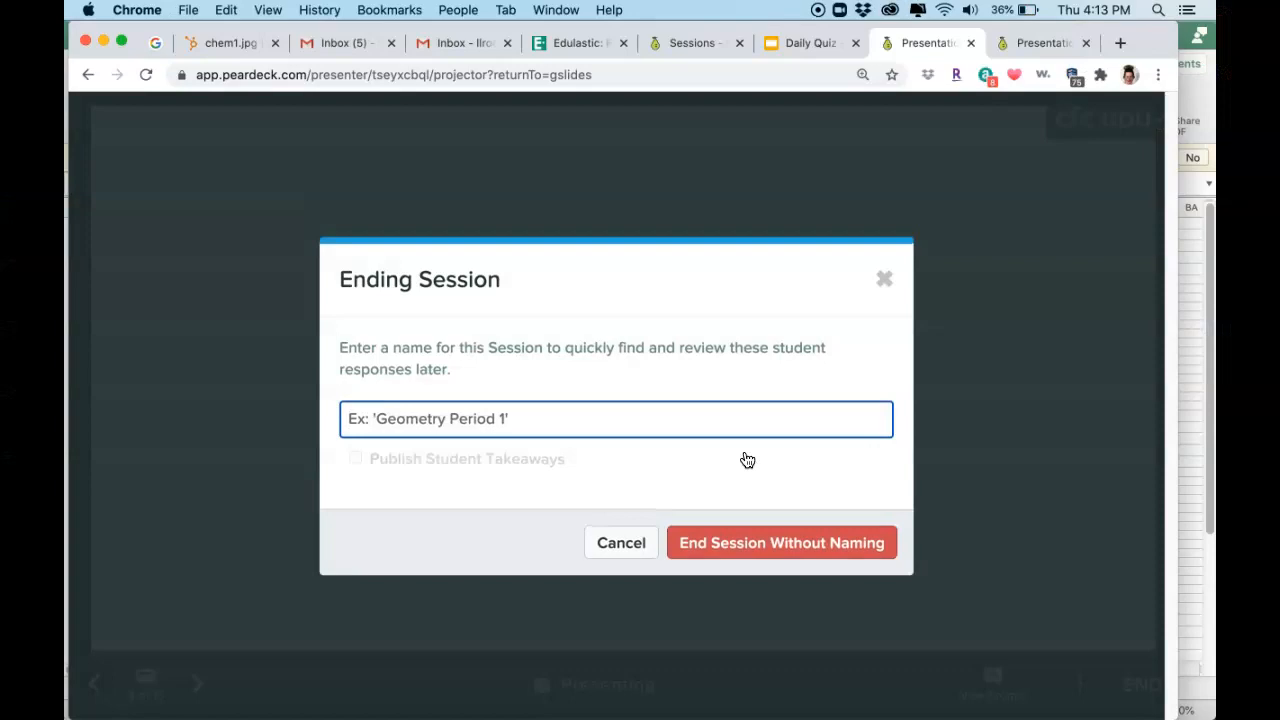